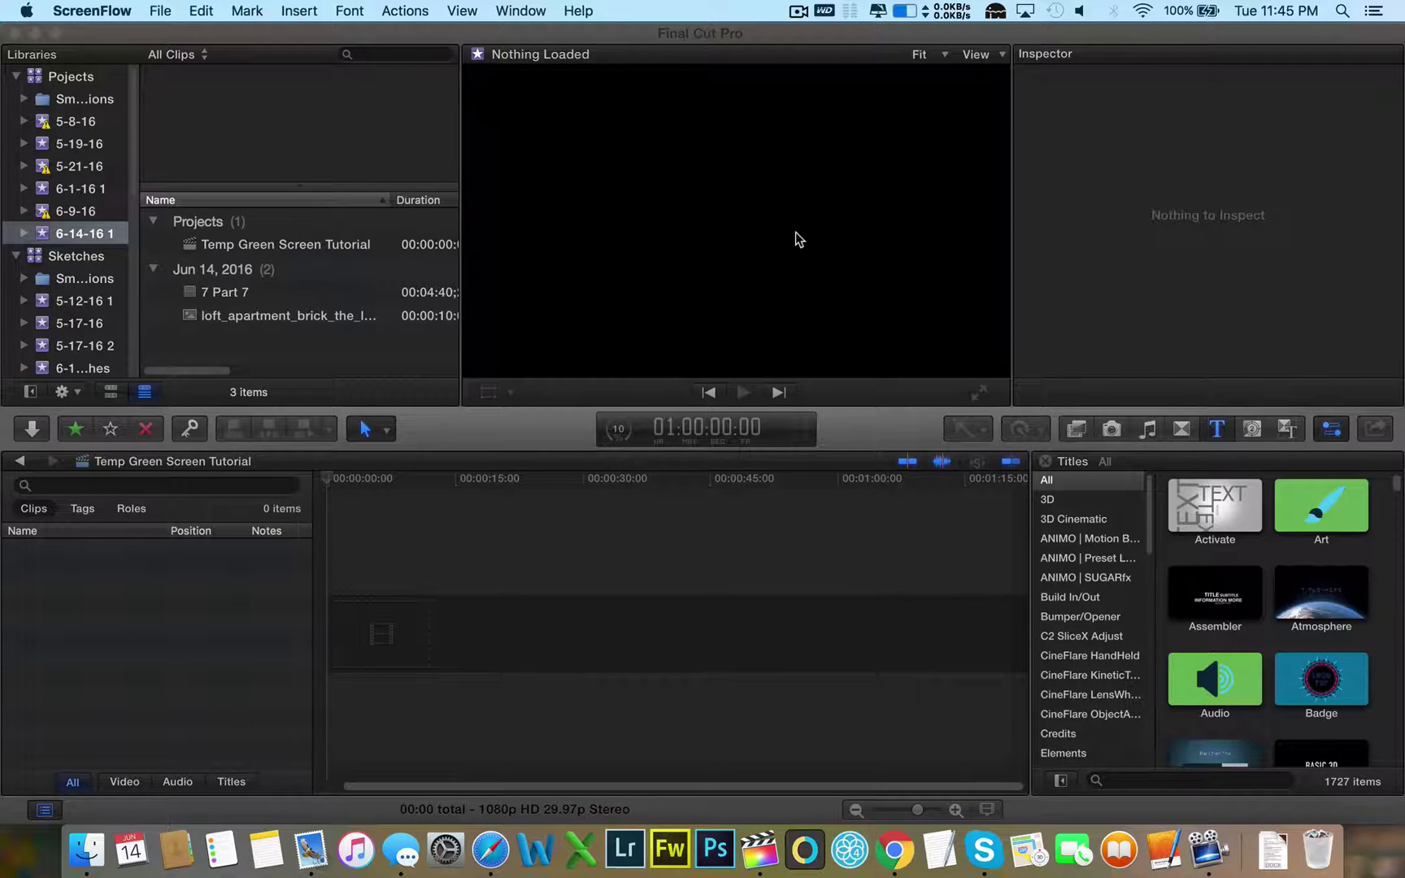
- Bring Final Cut Pro to the front and preview the 7 Part 7 green-screen clip
{"action": "left_click", "coordinate": [330, 295]}
{"action": "left_click", "coordinate": [291, 295]}
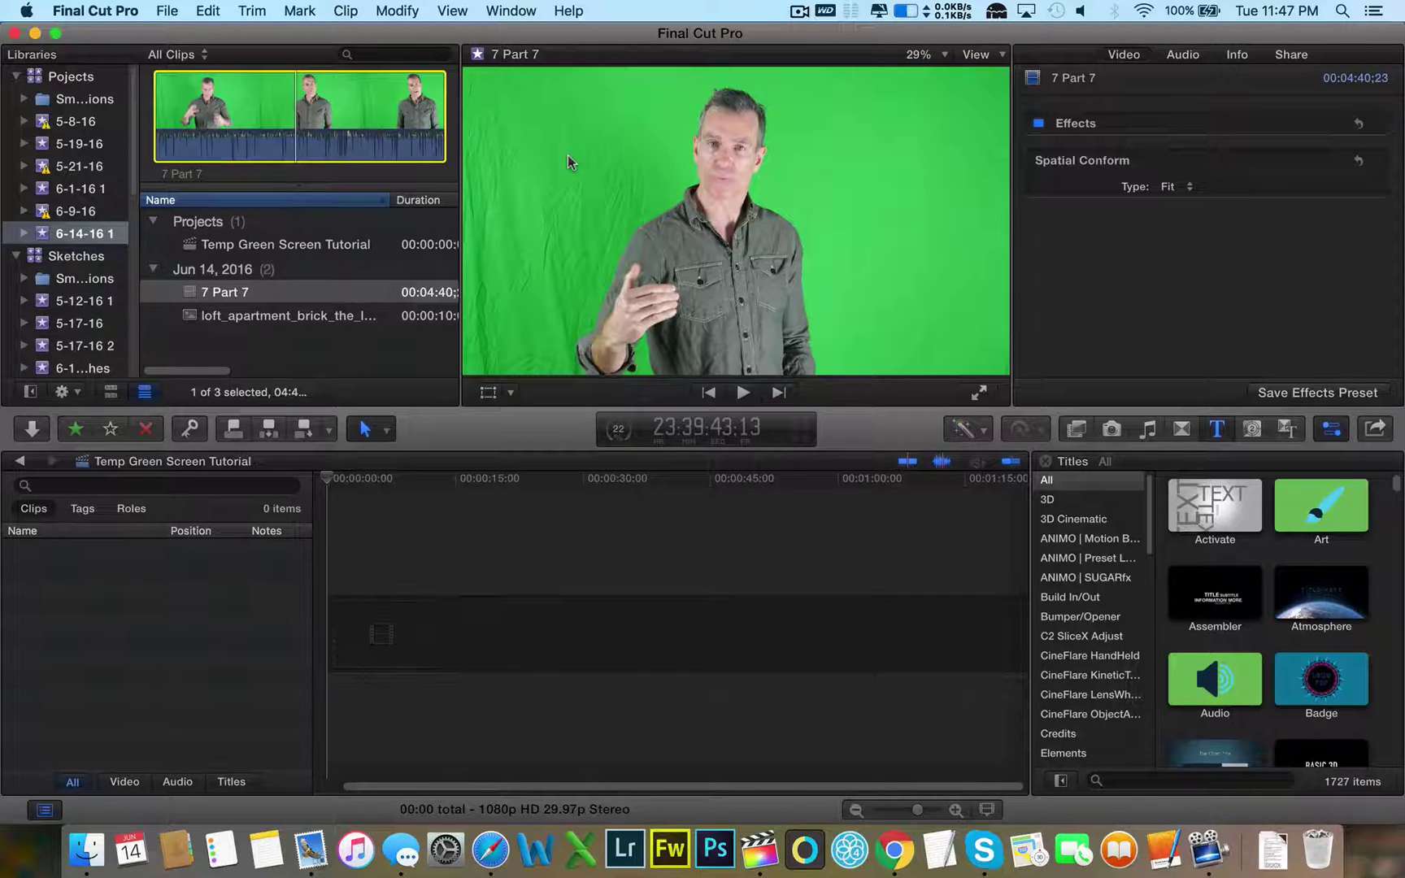
- Open the Temp Green Screen Tutorial project, add 7 Part 7 to its timeline, and select the loft image
{"action": "left_click", "coordinate": [492, 677]}
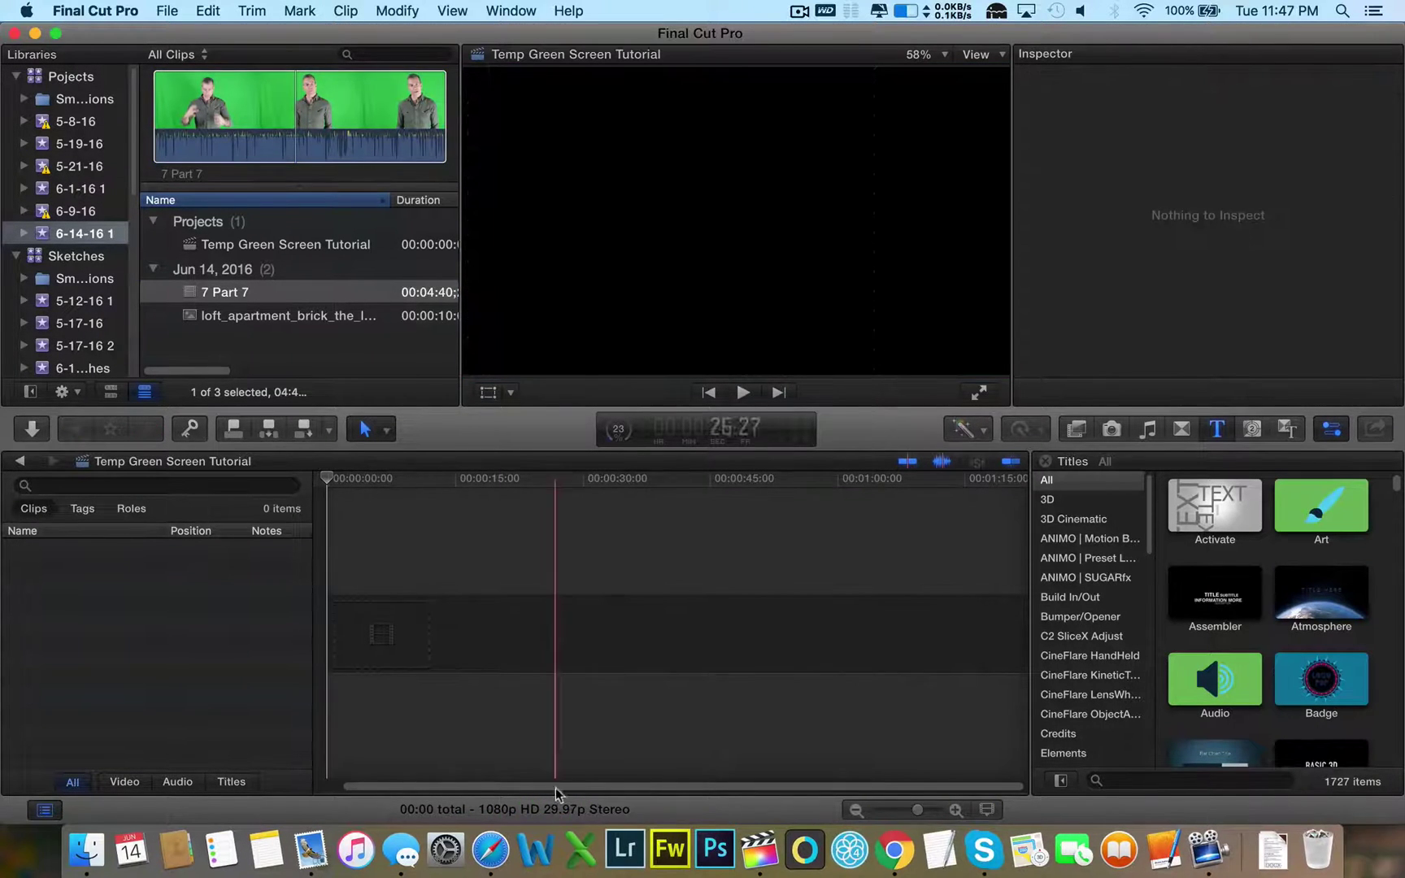
{"action": "left_click", "coordinate": [267, 245]}
{"action": "left_click", "coordinate": [266, 290]}
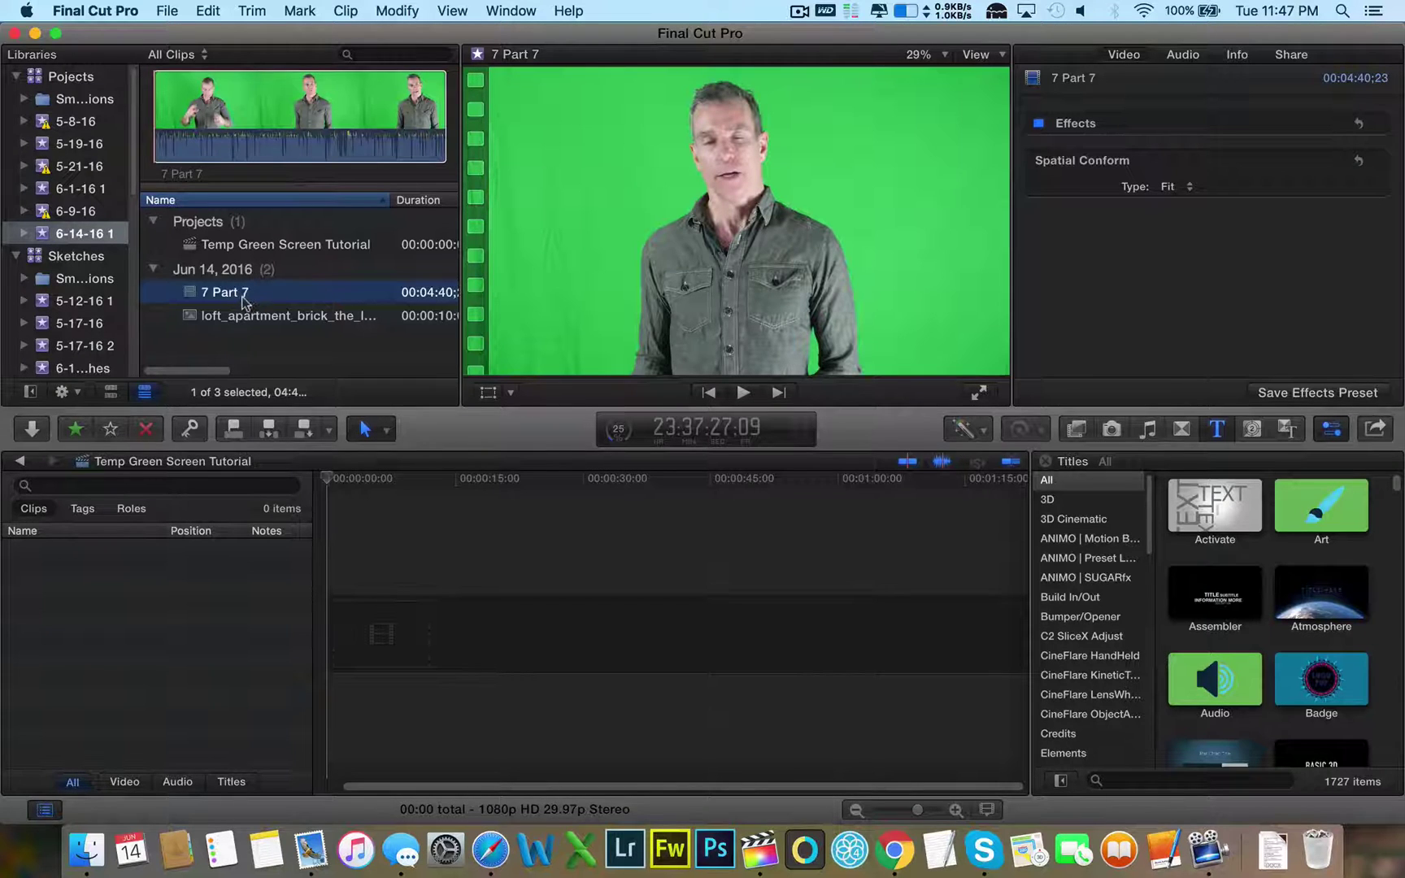
{"action": "left_click_drag", "start_coordinate": [247, 297], "coordinate": [335, 629]}
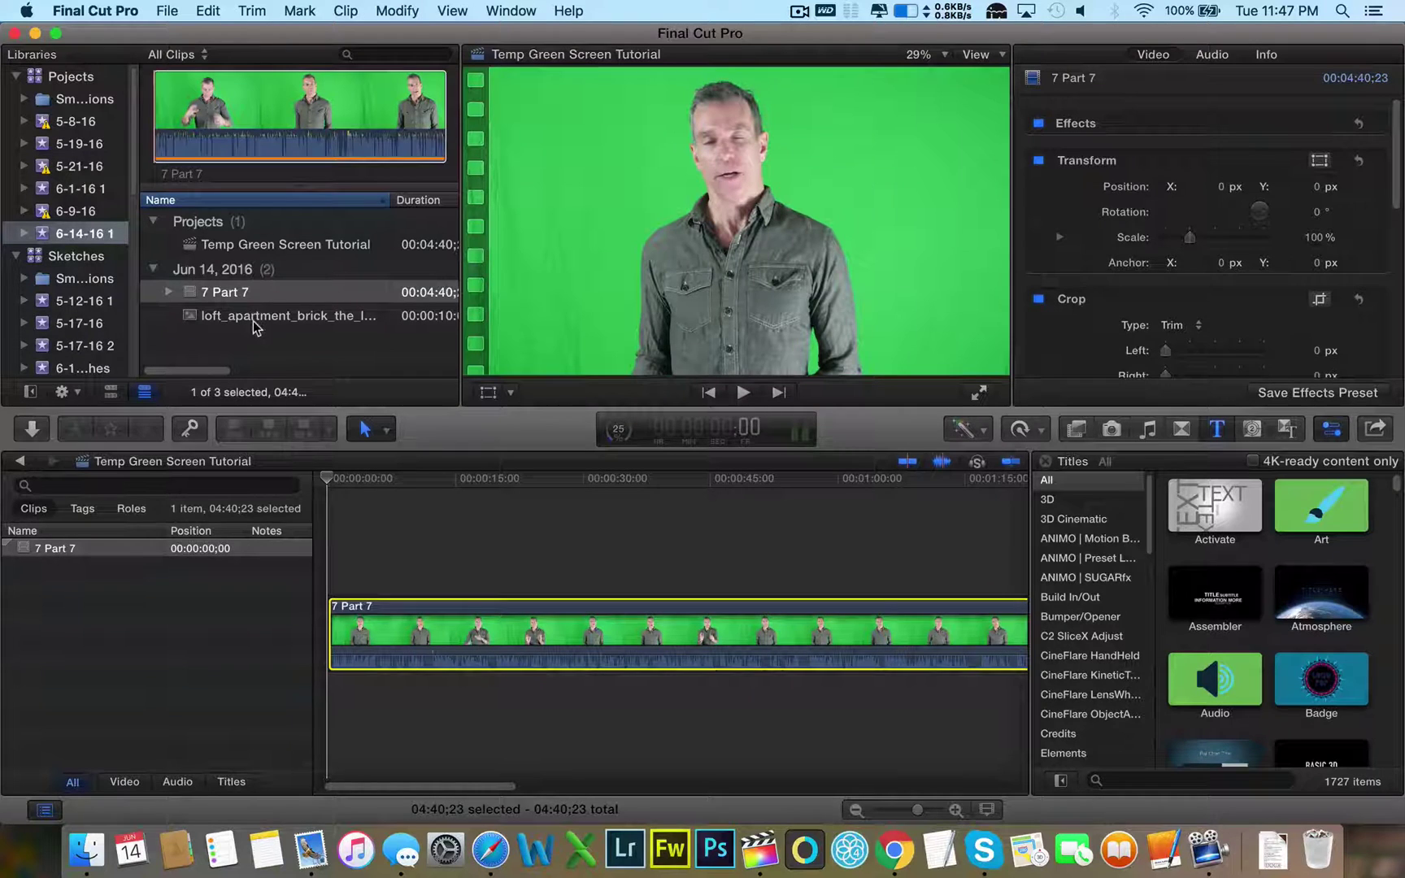
{"action": "left_click", "coordinate": [252, 319]}
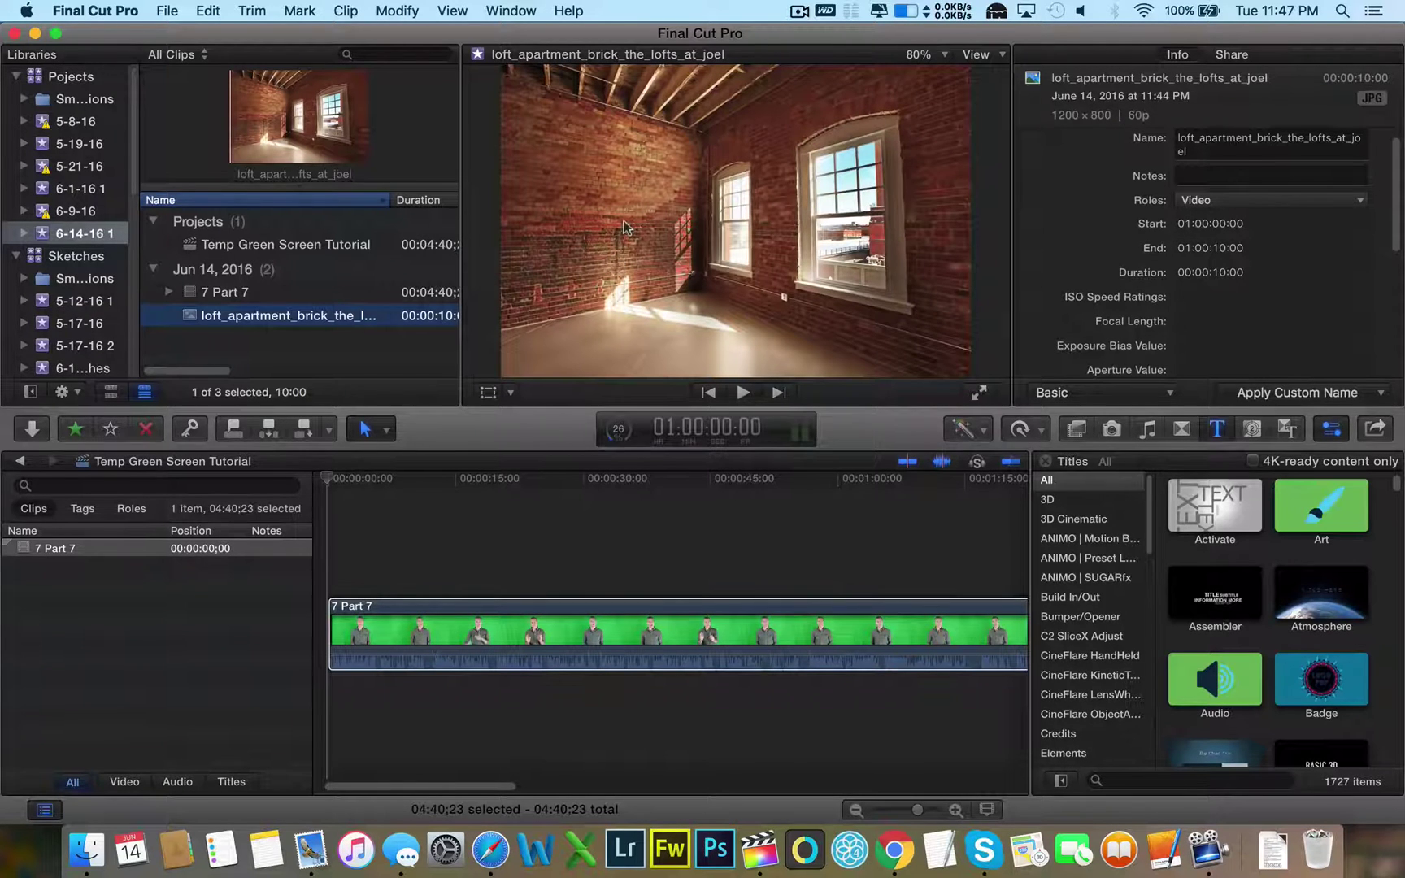
- Place the loft image beneath 7 Part 7 and stretch it to the full 4:40;23 length
{"action": "left_click_drag", "start_coordinate": [252, 321], "coordinate": [996, 695]}
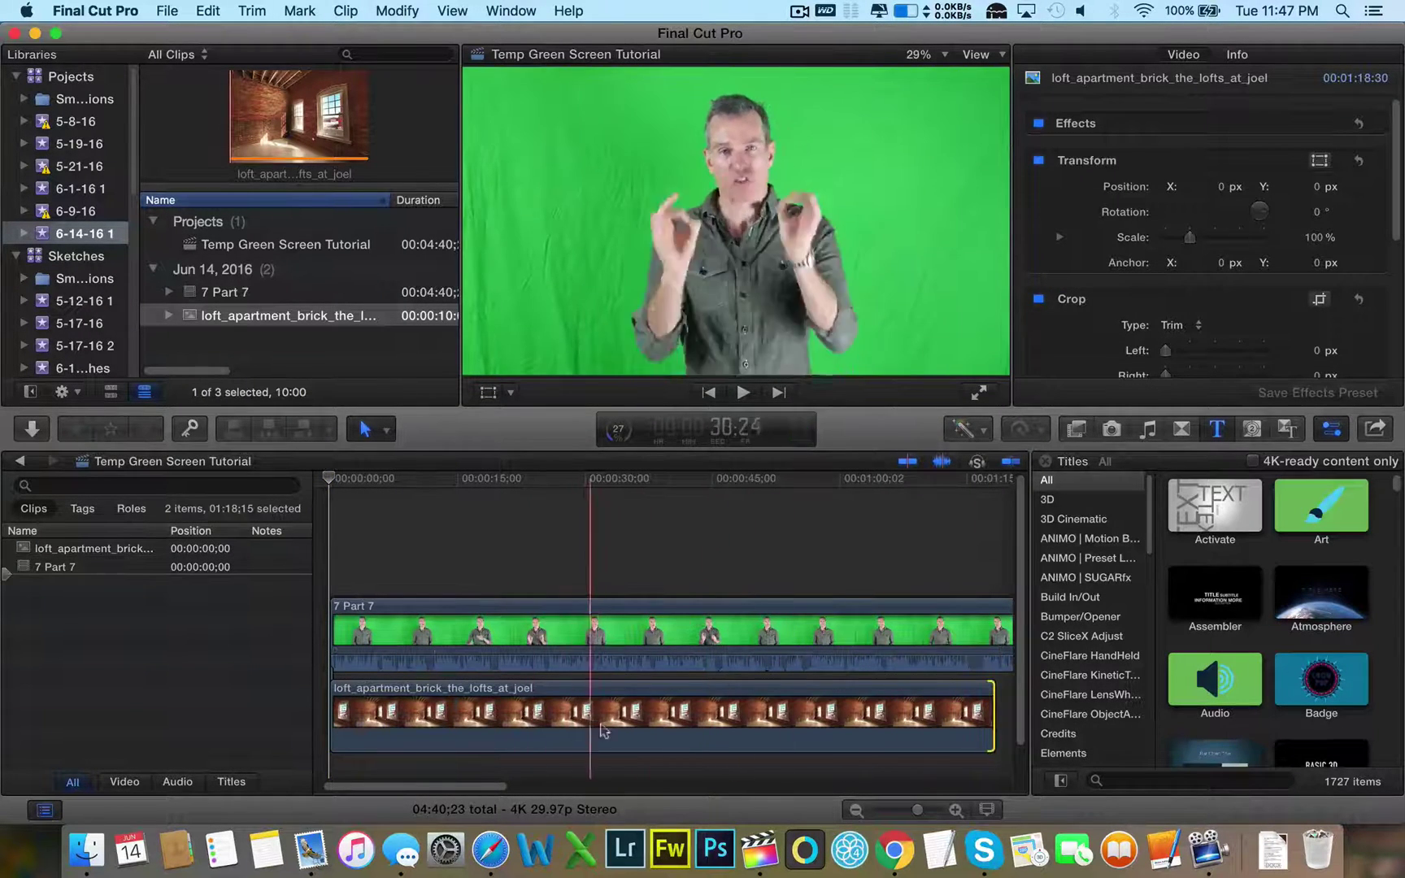
{"action": "key", "text": "super+minus"}
{"action": "key", "text": "super+minus"}
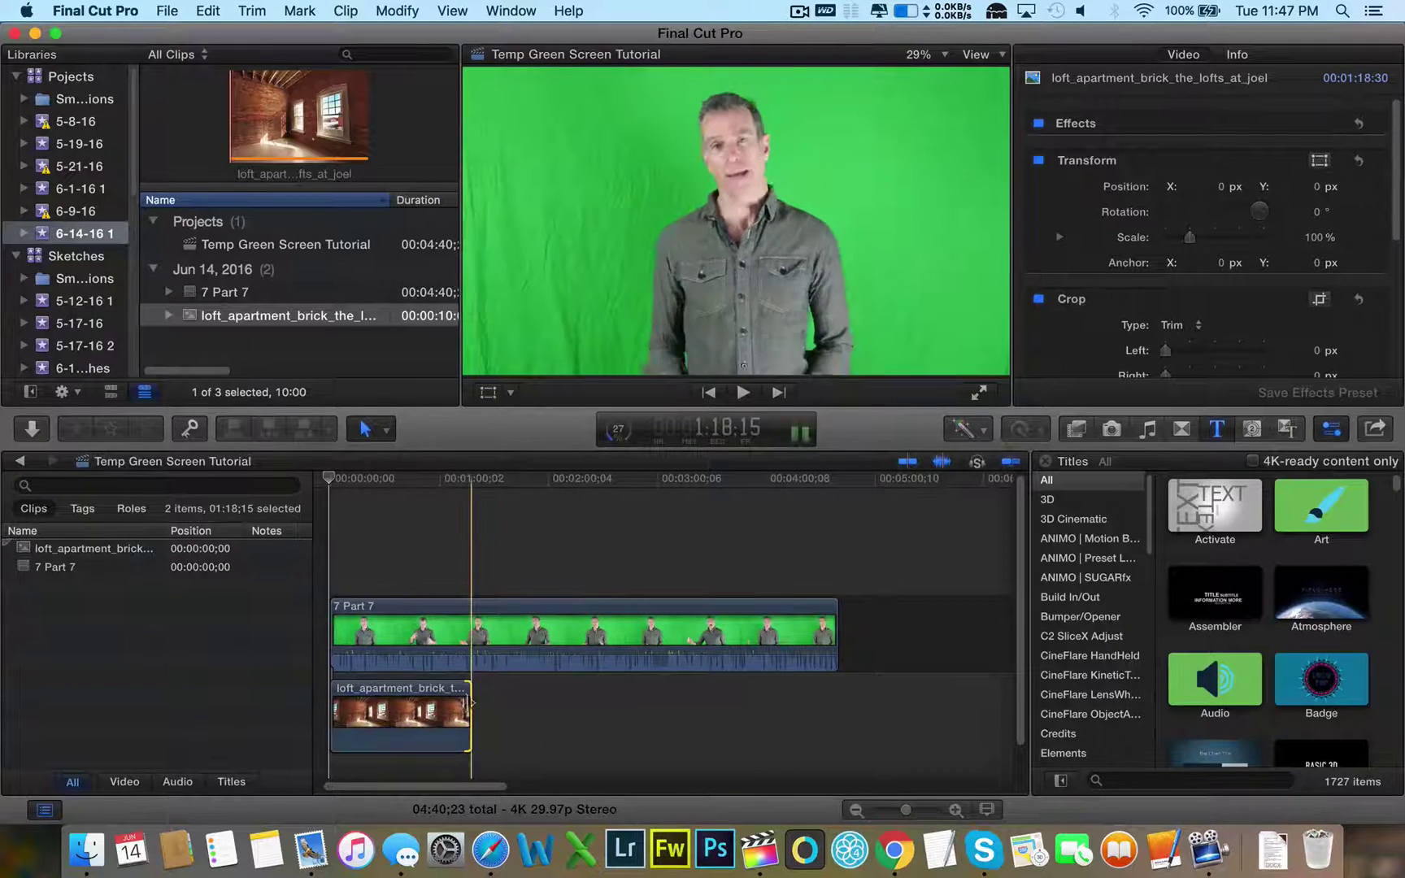
{"action": "left_click_drag", "start_coordinate": [470, 703], "coordinate": [837, 709]}
{"action": "key", "text": "XF86AudioLowerVolume"}
{"action": "key", "text": "XF86AudioLowerVolume"}
{"action": "key", "text": "XF86AudioLowerVolume"}
{"action": "key", "text": "XF86AudioLowerVolume"}
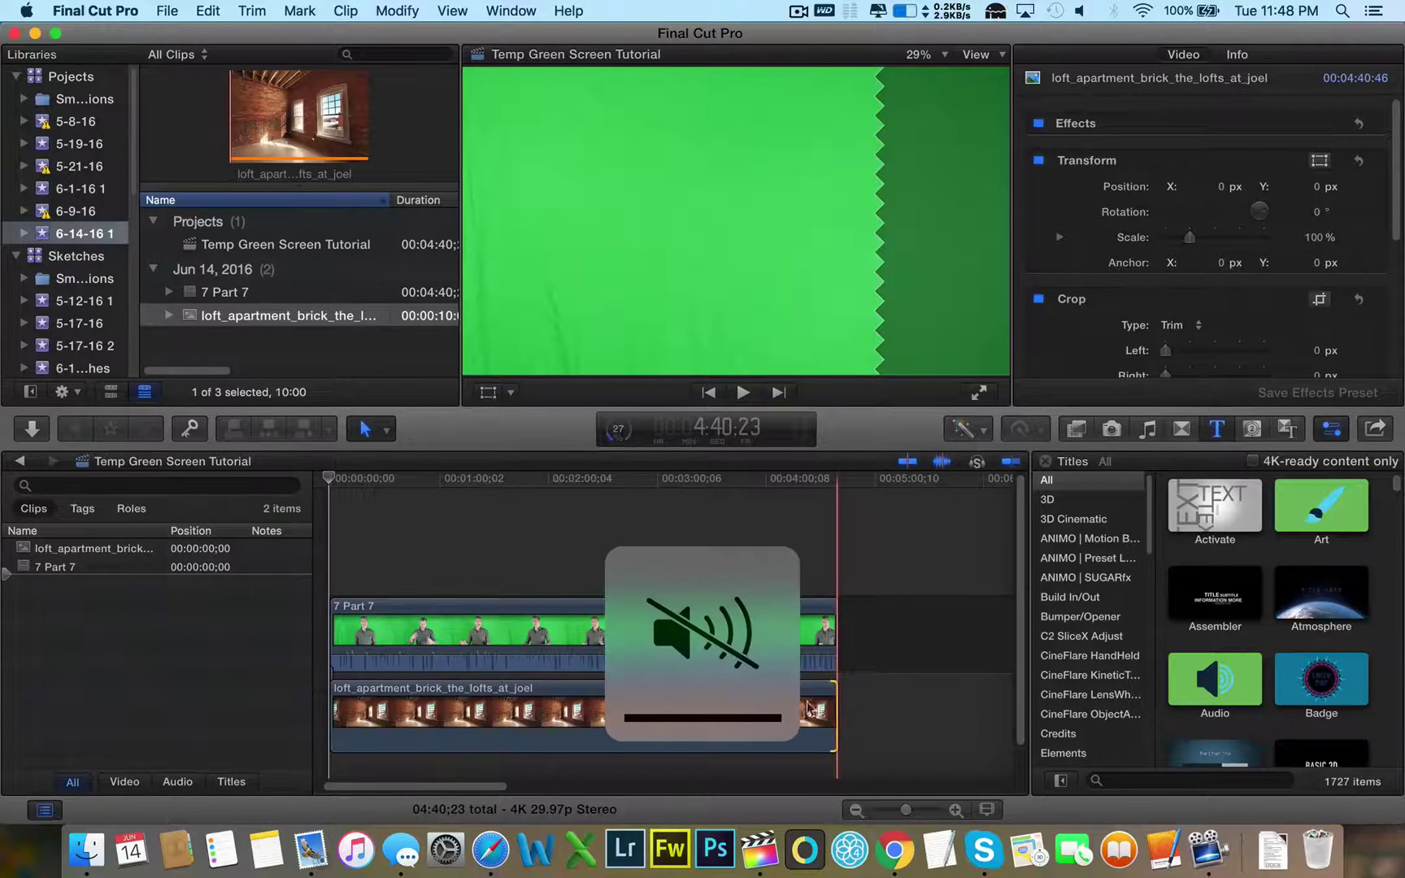
- Apply the Keyer effect from the Keying category to the 7 Part 7 clip
{"action": "left_click", "coordinate": [461, 633]}
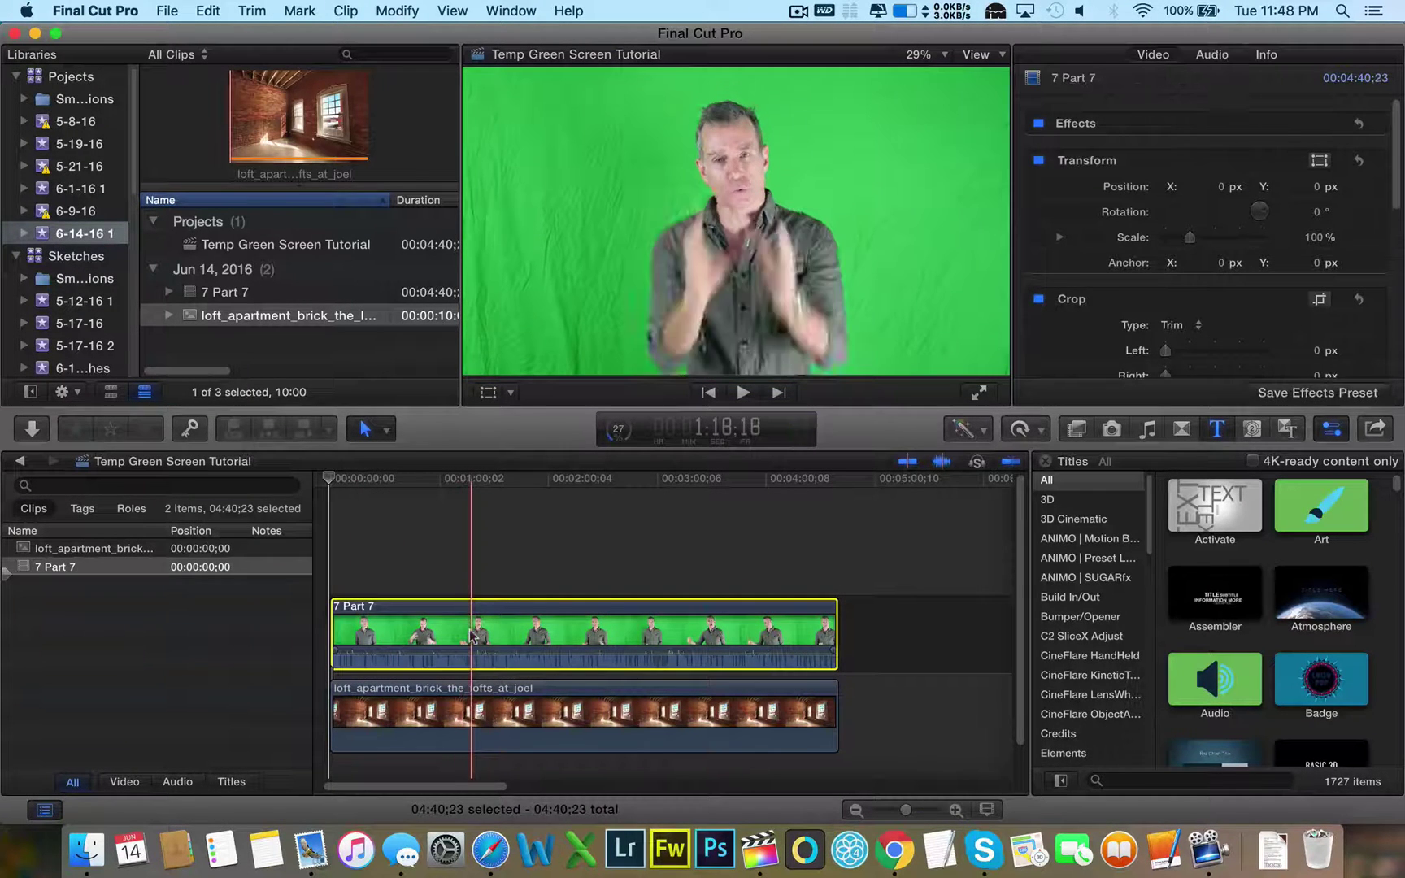
{"action": "left_click", "coordinate": [1077, 432]}
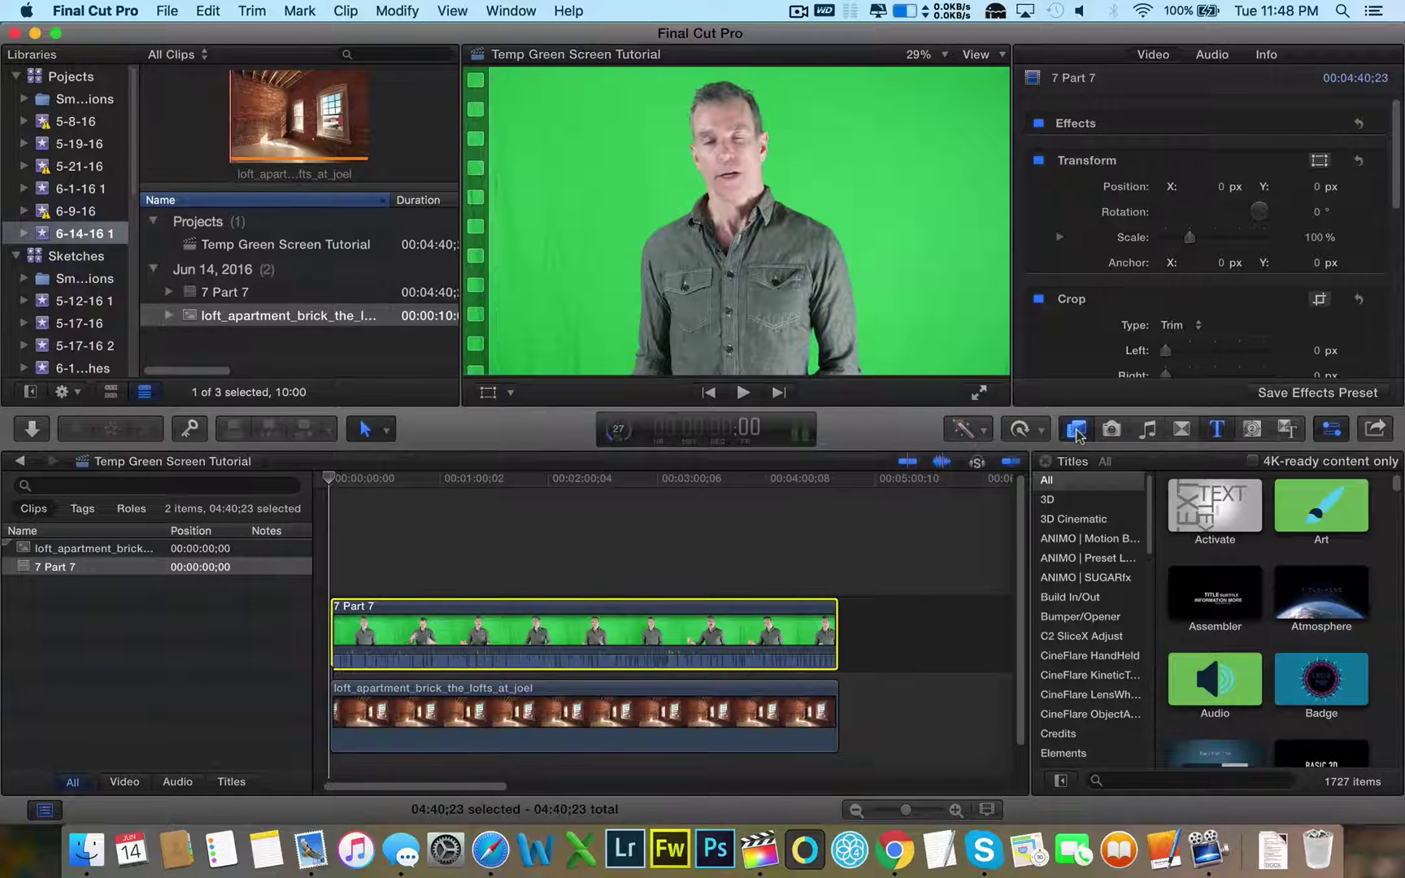
{"action": "left_click", "coordinate": [1077, 432]}
{"action": "scroll", "coordinate": [1077, 579], "scroll_direction": "down", "scroll_amount": 5}
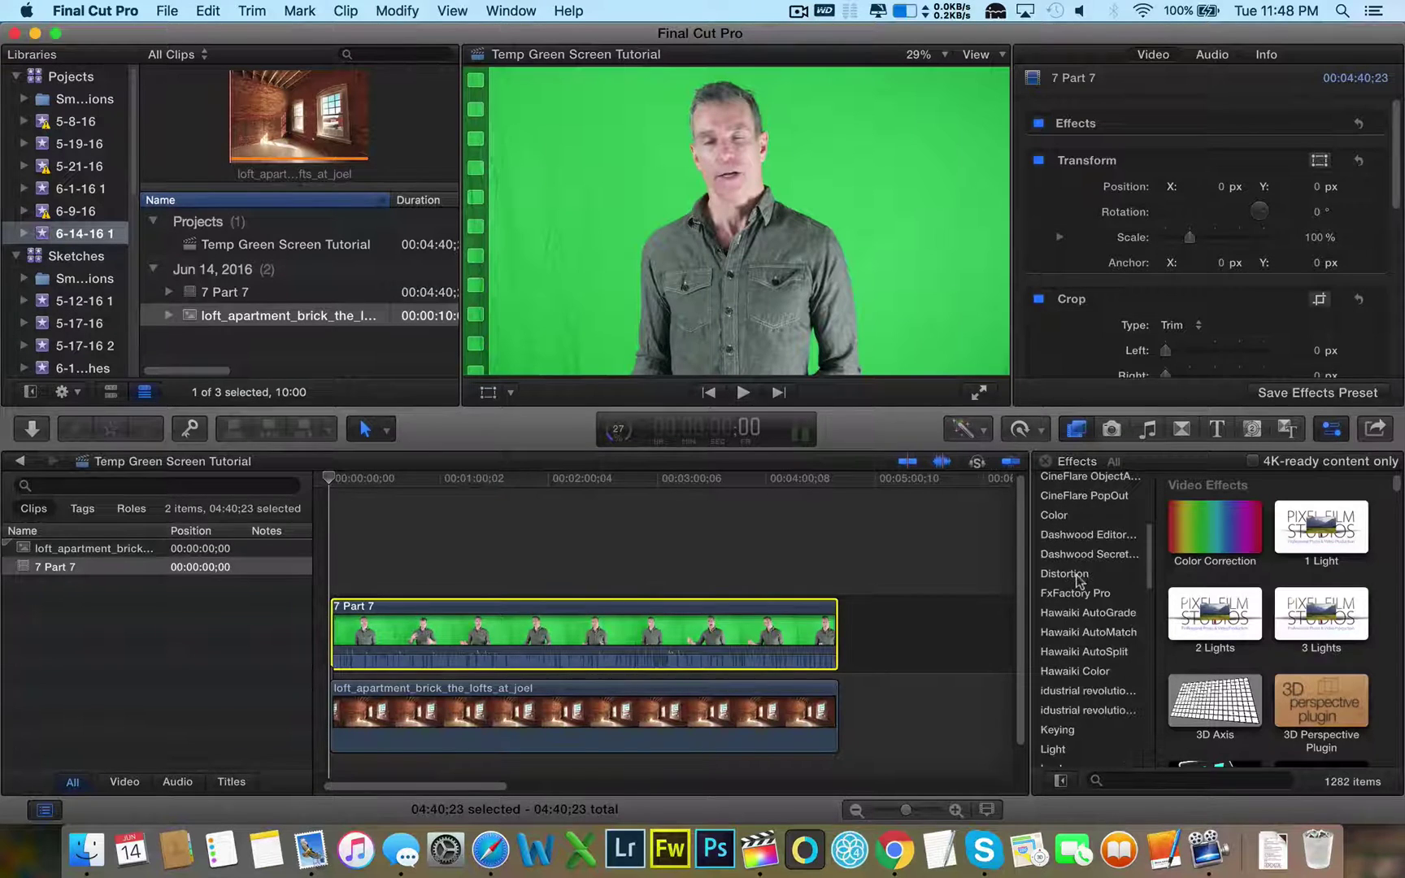
{"action": "scroll", "coordinate": [1077, 578], "scroll_direction": "down", "scroll_amount": 2}
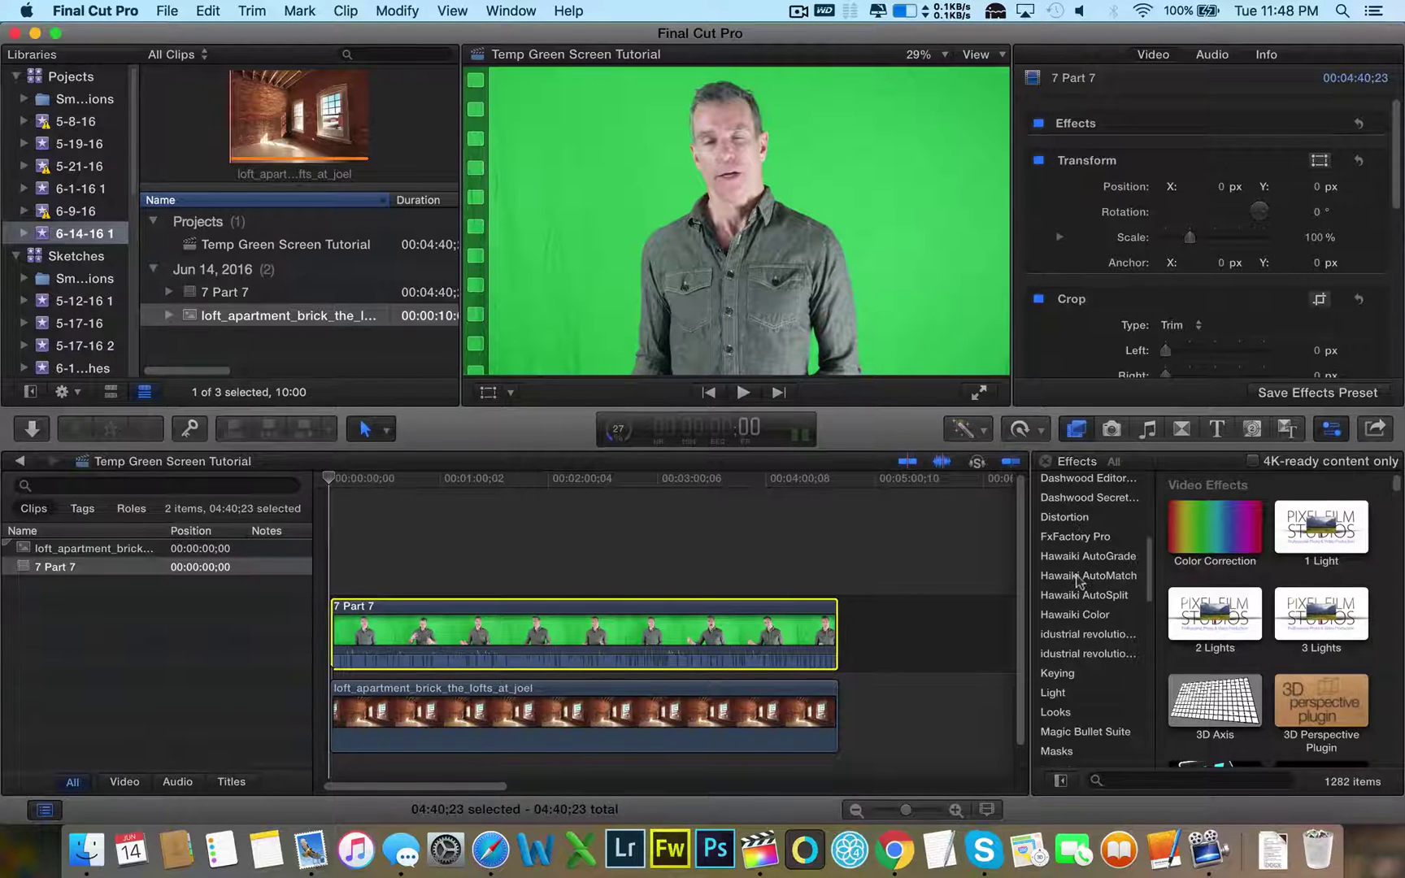
{"action": "left_click", "coordinate": [1057, 675]}
{"action": "left_click", "coordinate": [1221, 506]}
{"action": "left_click_drag", "start_coordinate": [1217, 522], "coordinate": [656, 626]}
{"action": "left_click", "coordinate": [657, 626]}
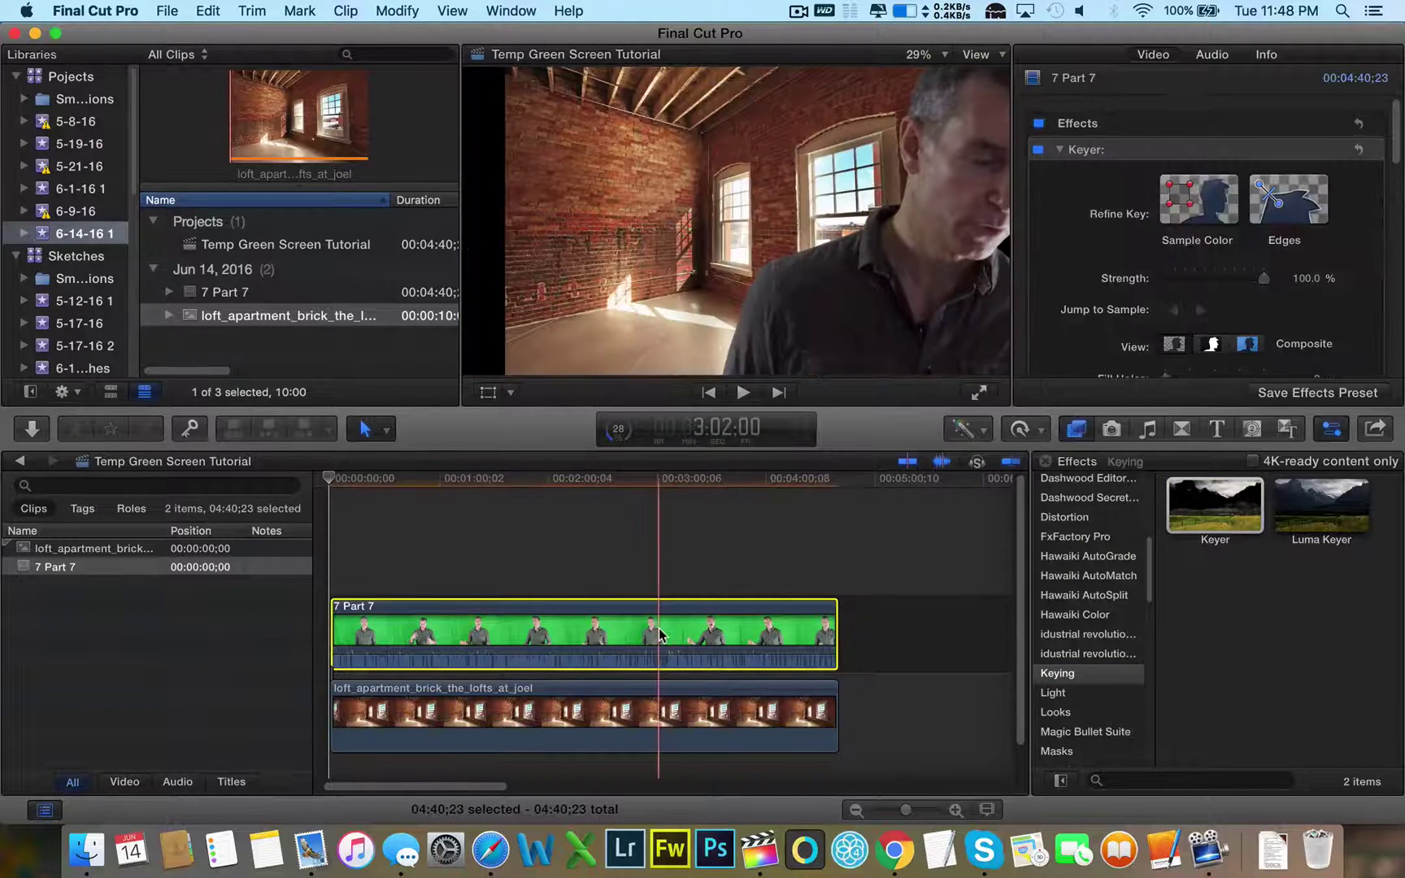
- Check the key at 1:25 and 1:18, then return to the timeline start
{"action": "left_click", "coordinate": [482, 613]}
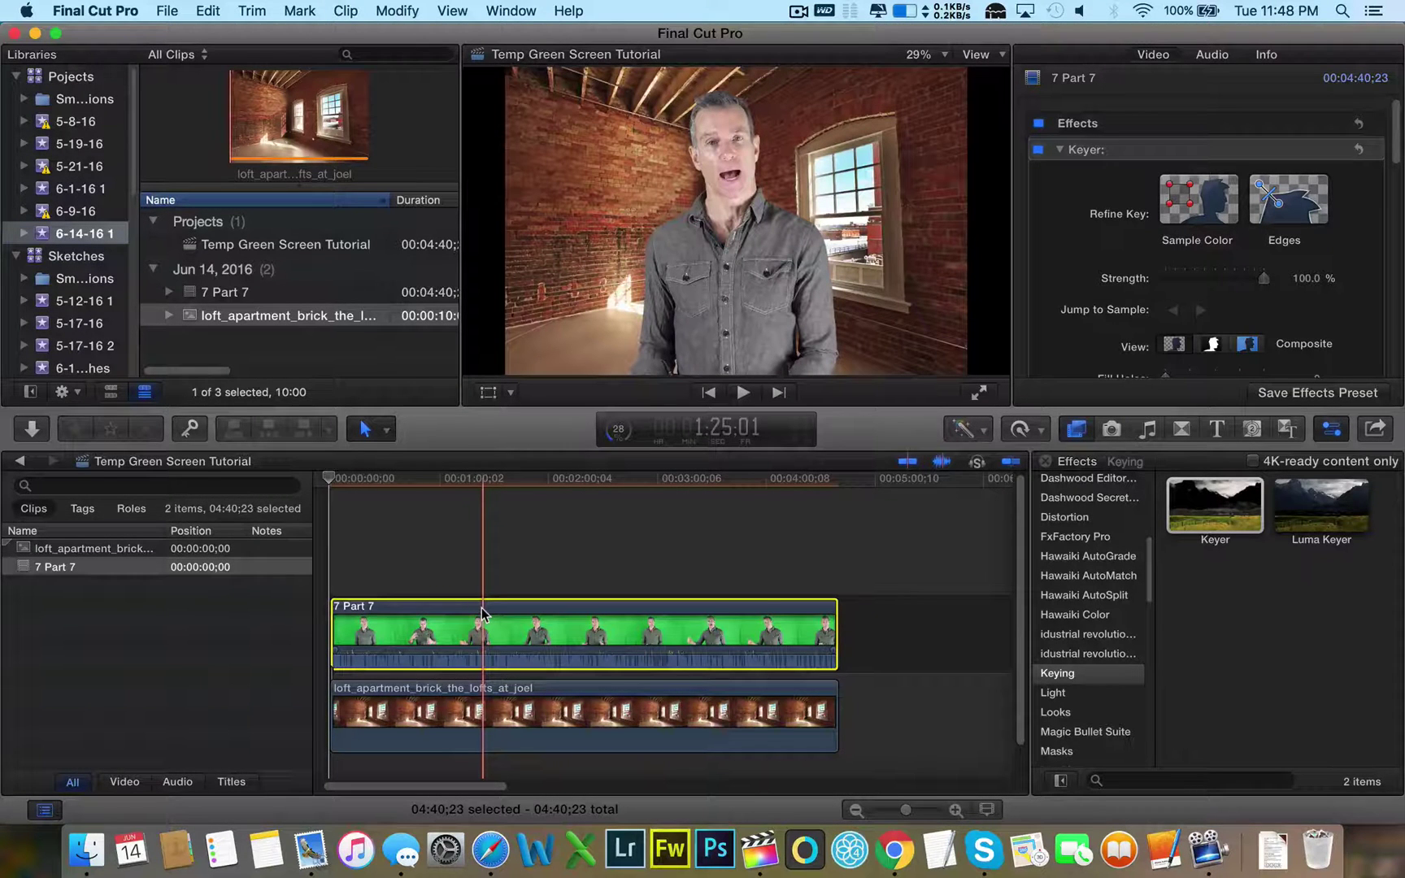
{"action": "left_click", "coordinate": [470, 619]}
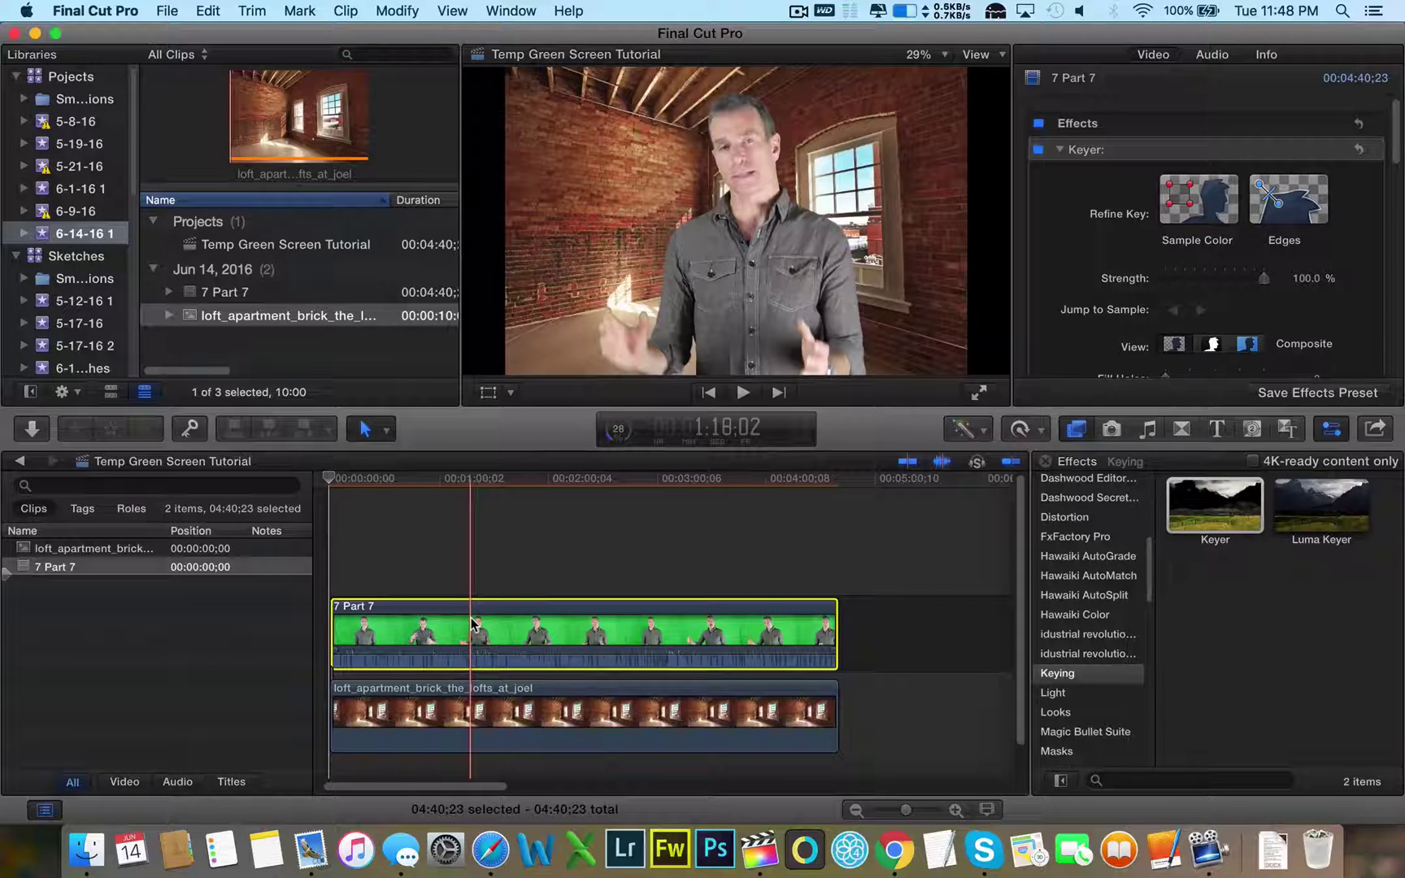
{"action": "key", "text": "Home"}
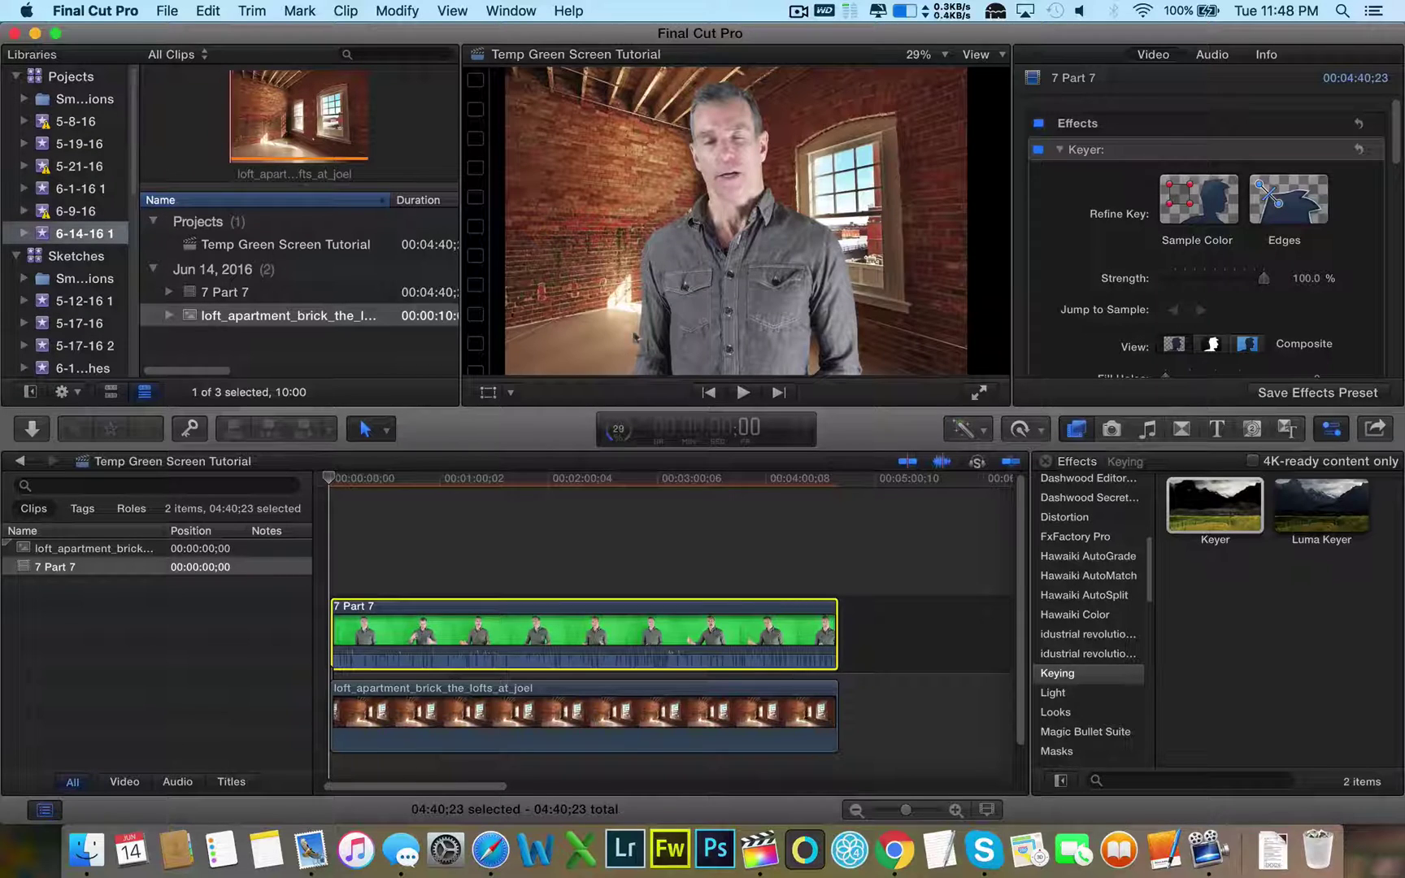
- Scale the brick loft background up to 120.35% with the viewer's Transform handles
{"action": "left_click", "coordinate": [414, 728]}
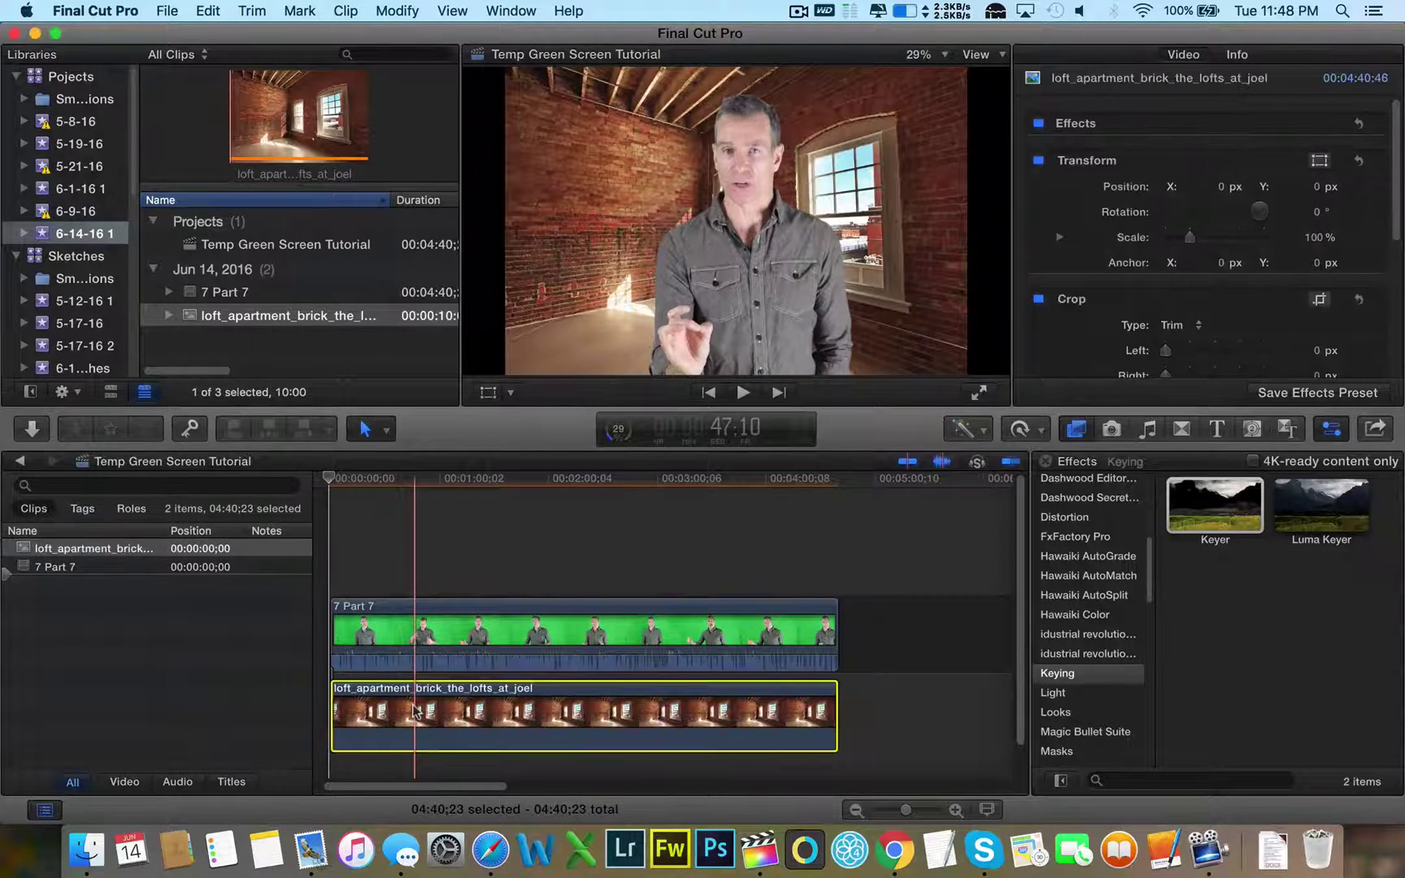
{"action": "left_click", "coordinate": [488, 394]}
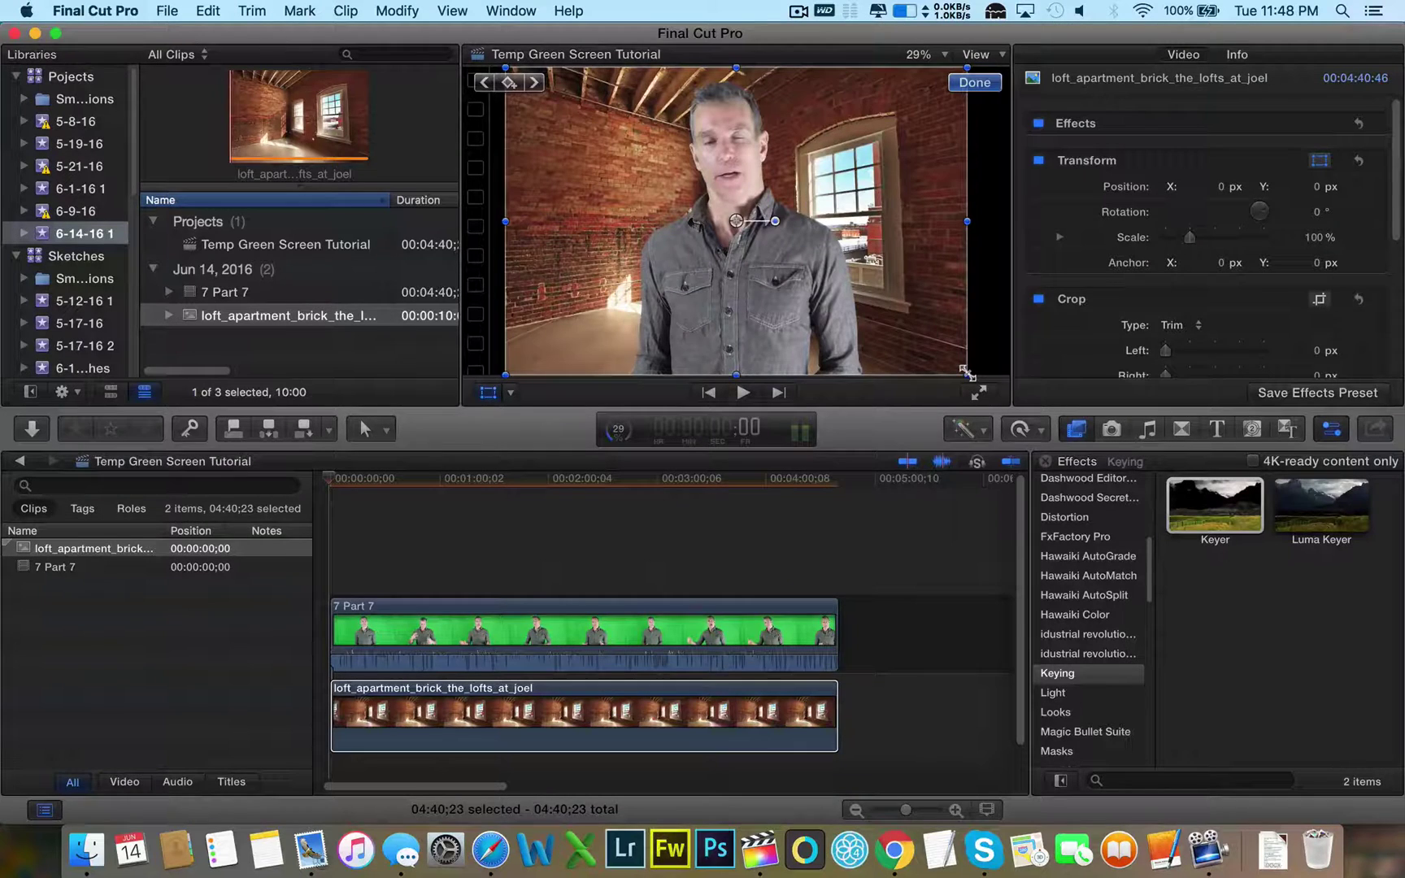
{"action": "left_click_drag", "start_coordinate": [964, 371], "coordinate": [1012, 402]}
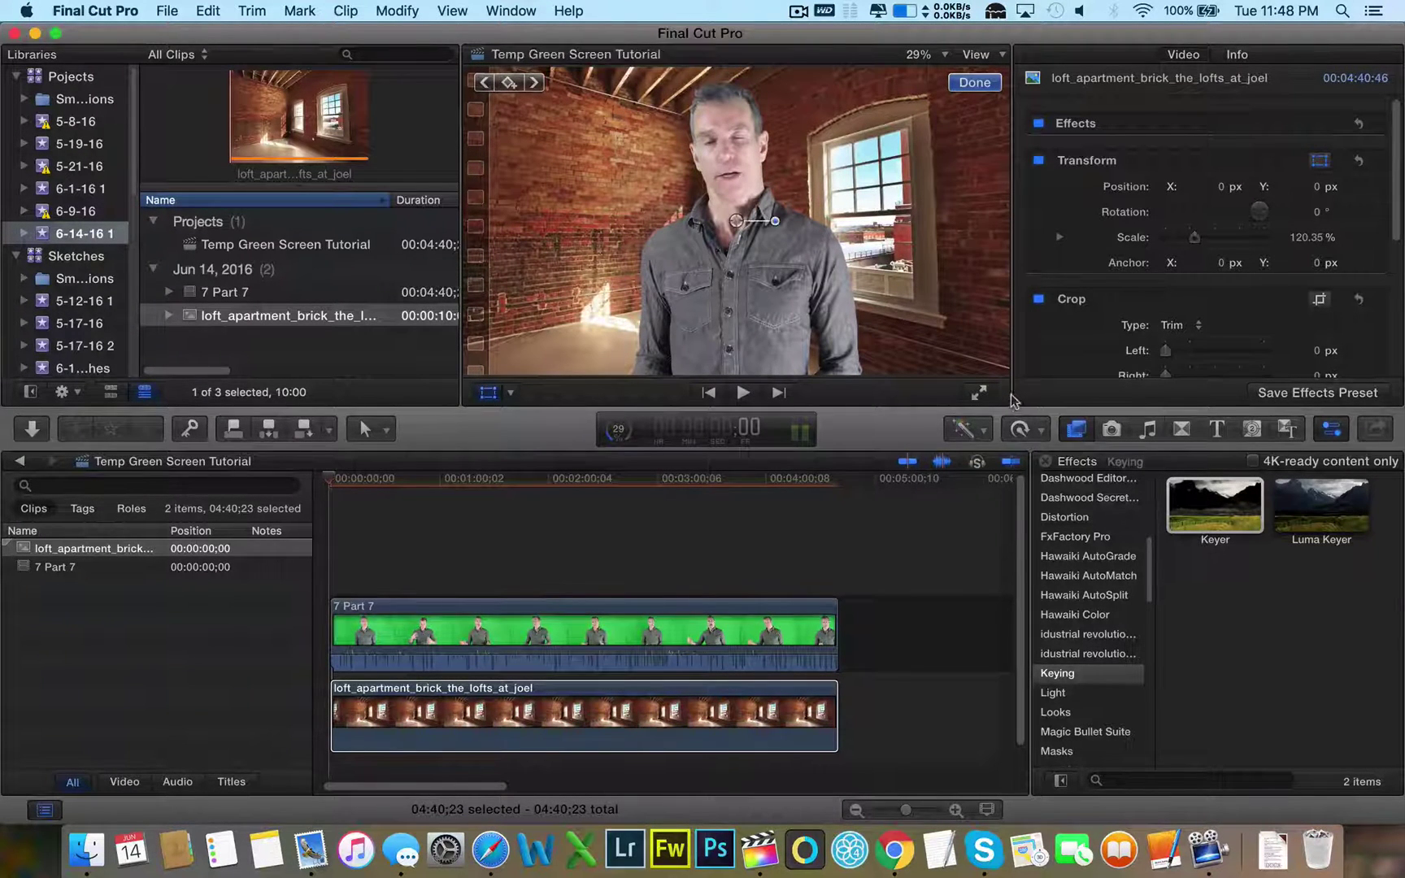
{"action": "left_click", "coordinate": [971, 84]}
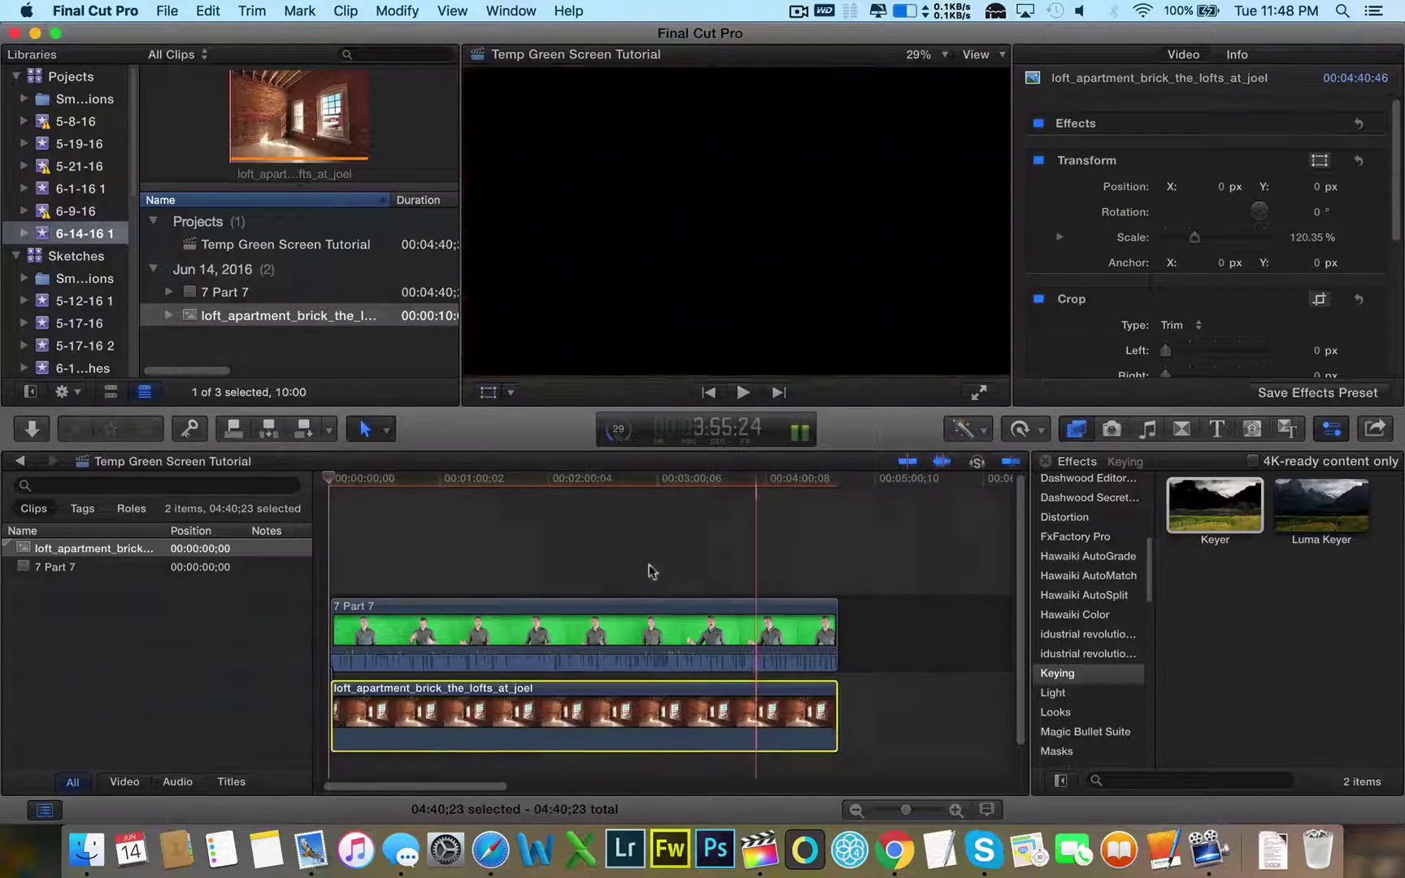
{"action": "left_click", "coordinate": [486, 579]}
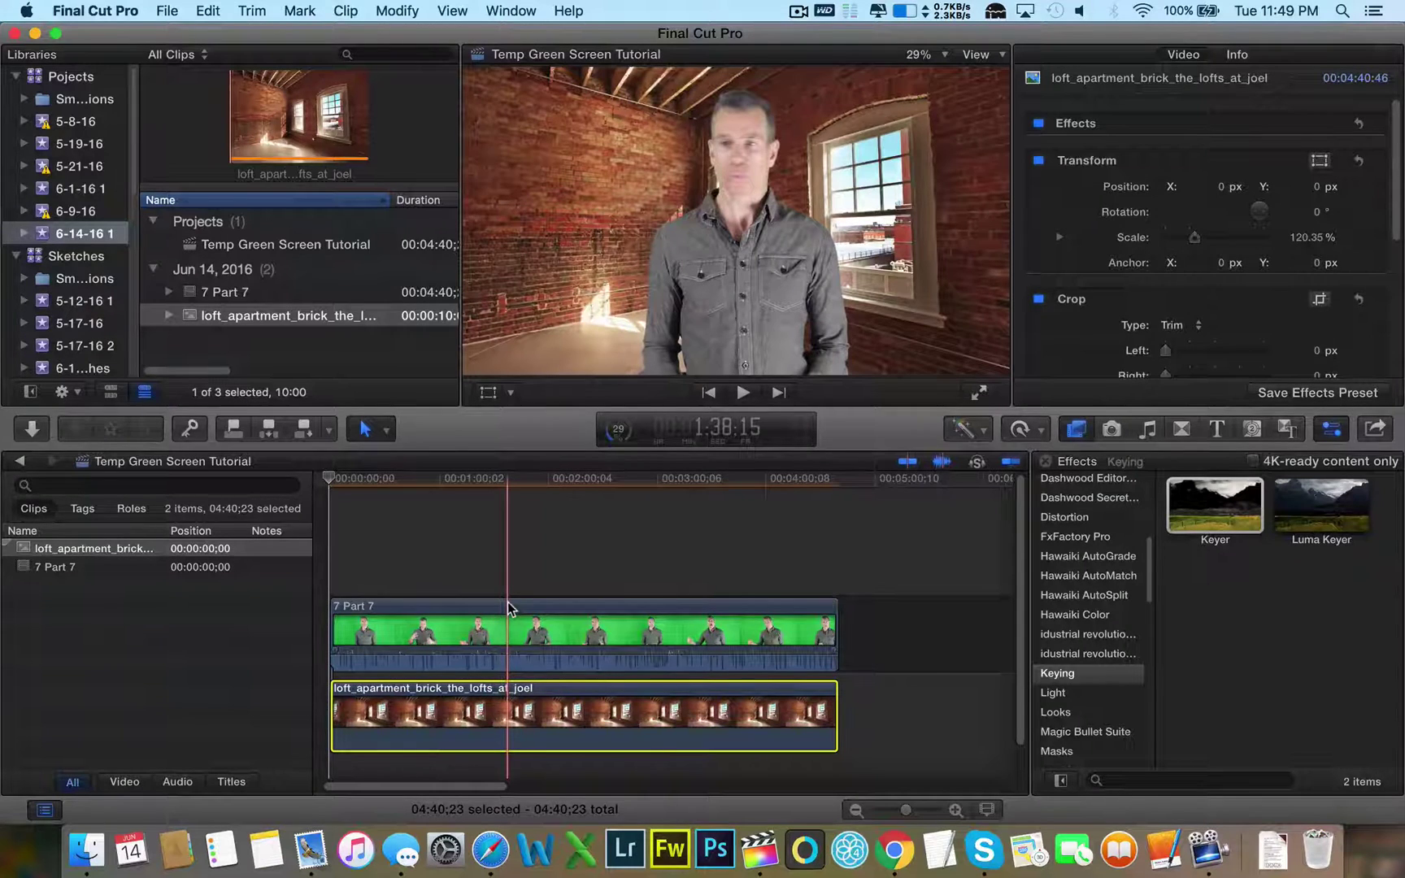
{"action": "key", "text": "Home"}
{"action": "key", "text": "shift+super+a"}
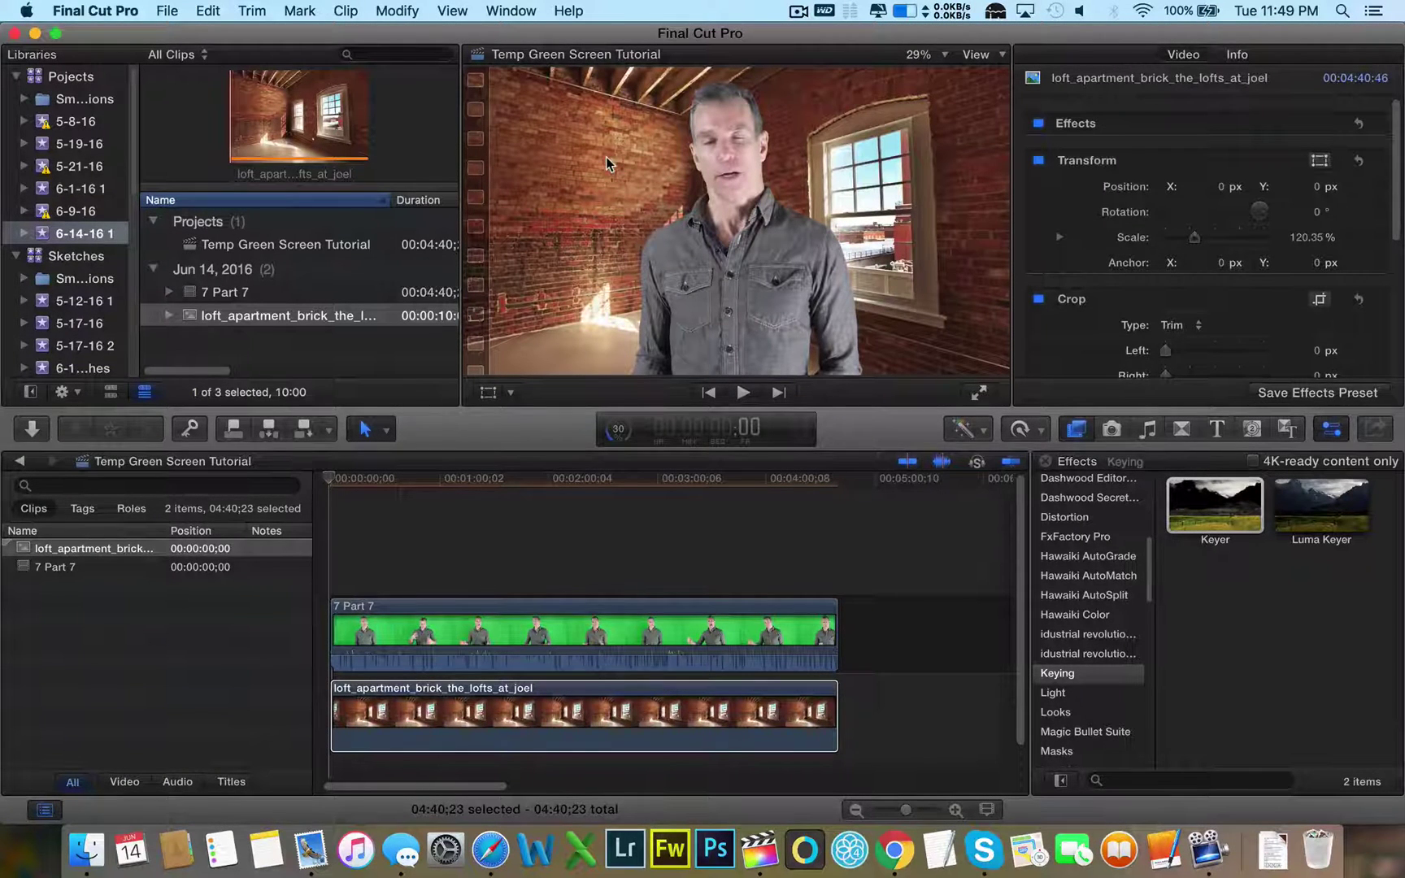
{"action": "left_click", "coordinate": [516, 715]}
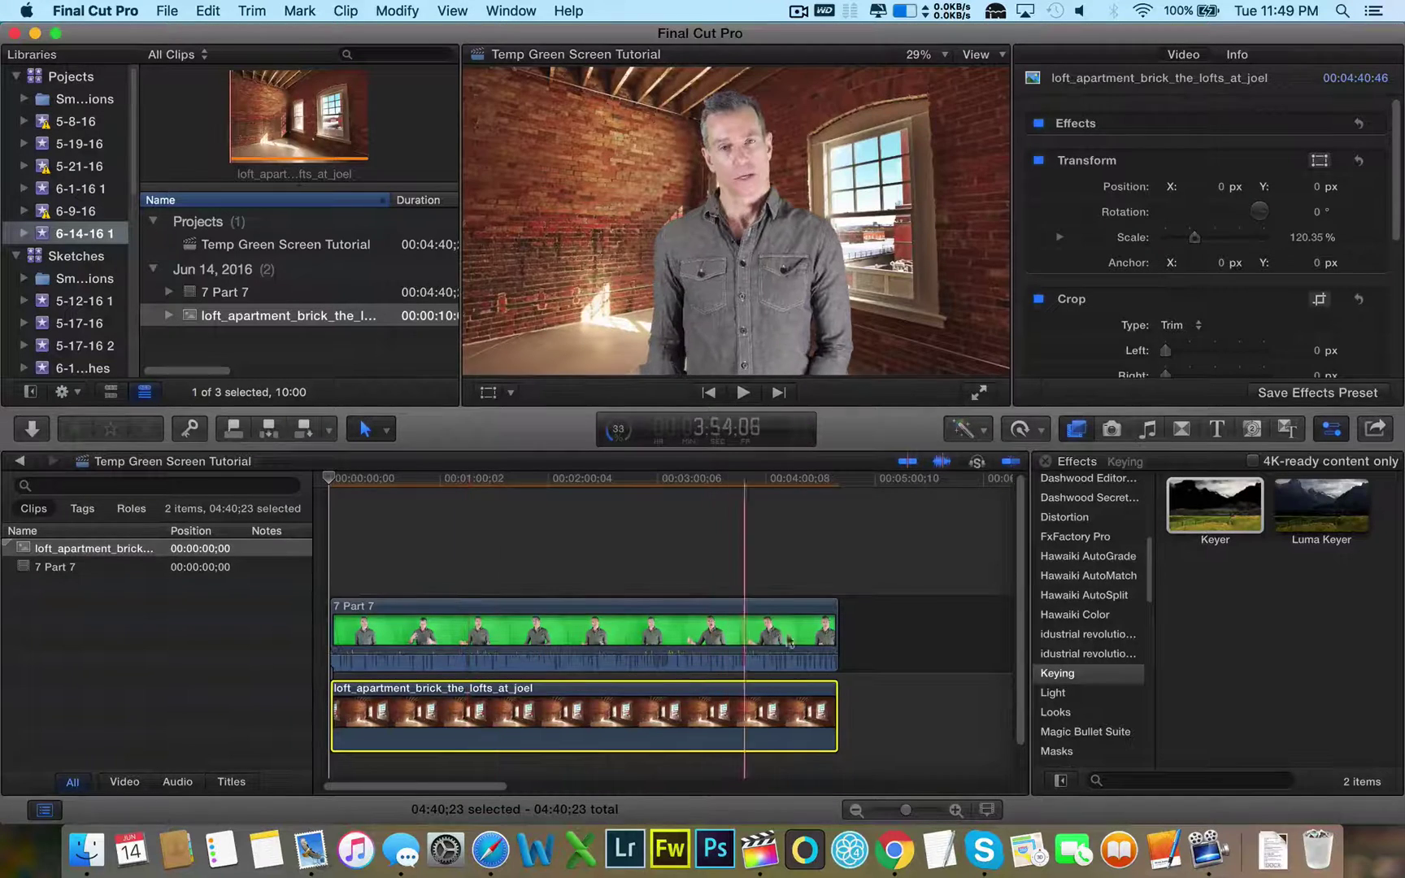
- Search all effects for 'ga' and apply the Gaussian blur to the loft_apartment clip
{"action": "scroll", "coordinate": [1069, 577], "scroll_direction": "up", "scroll_amount": 5}
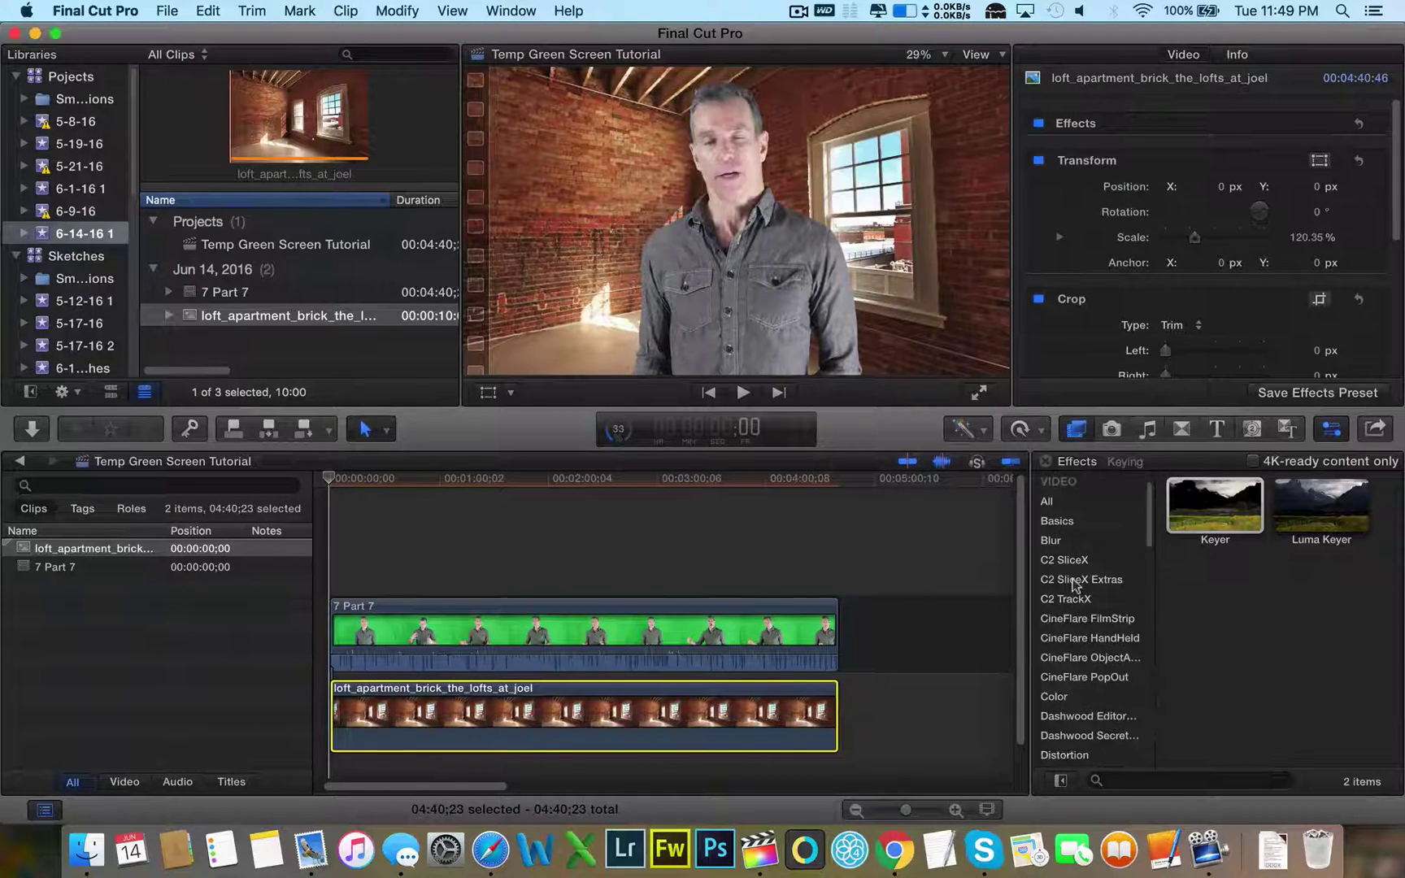
{"action": "left_click", "coordinate": [1216, 779]}
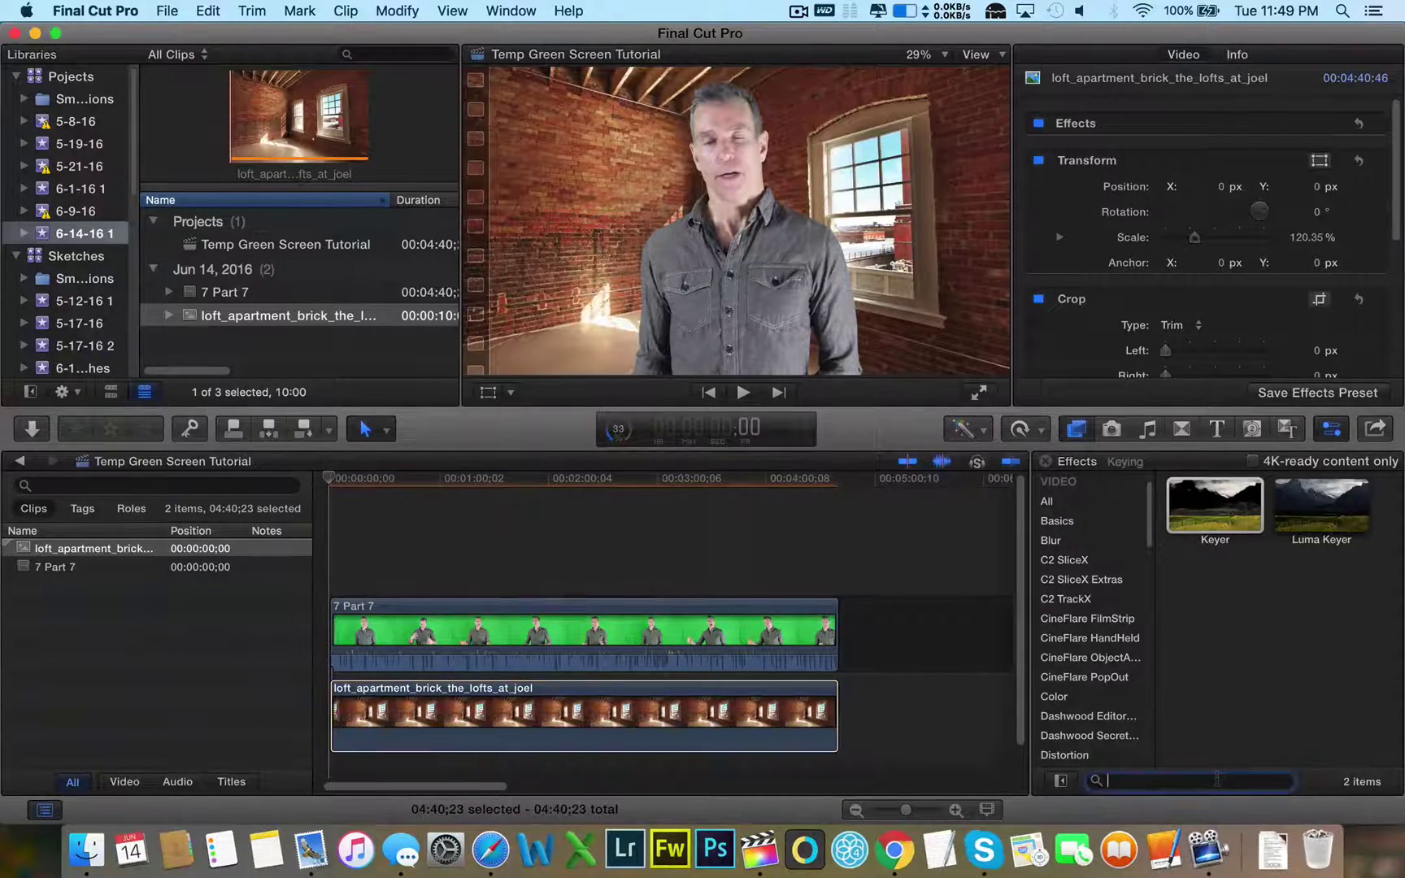
{"action": "type", "text": "gaus"}
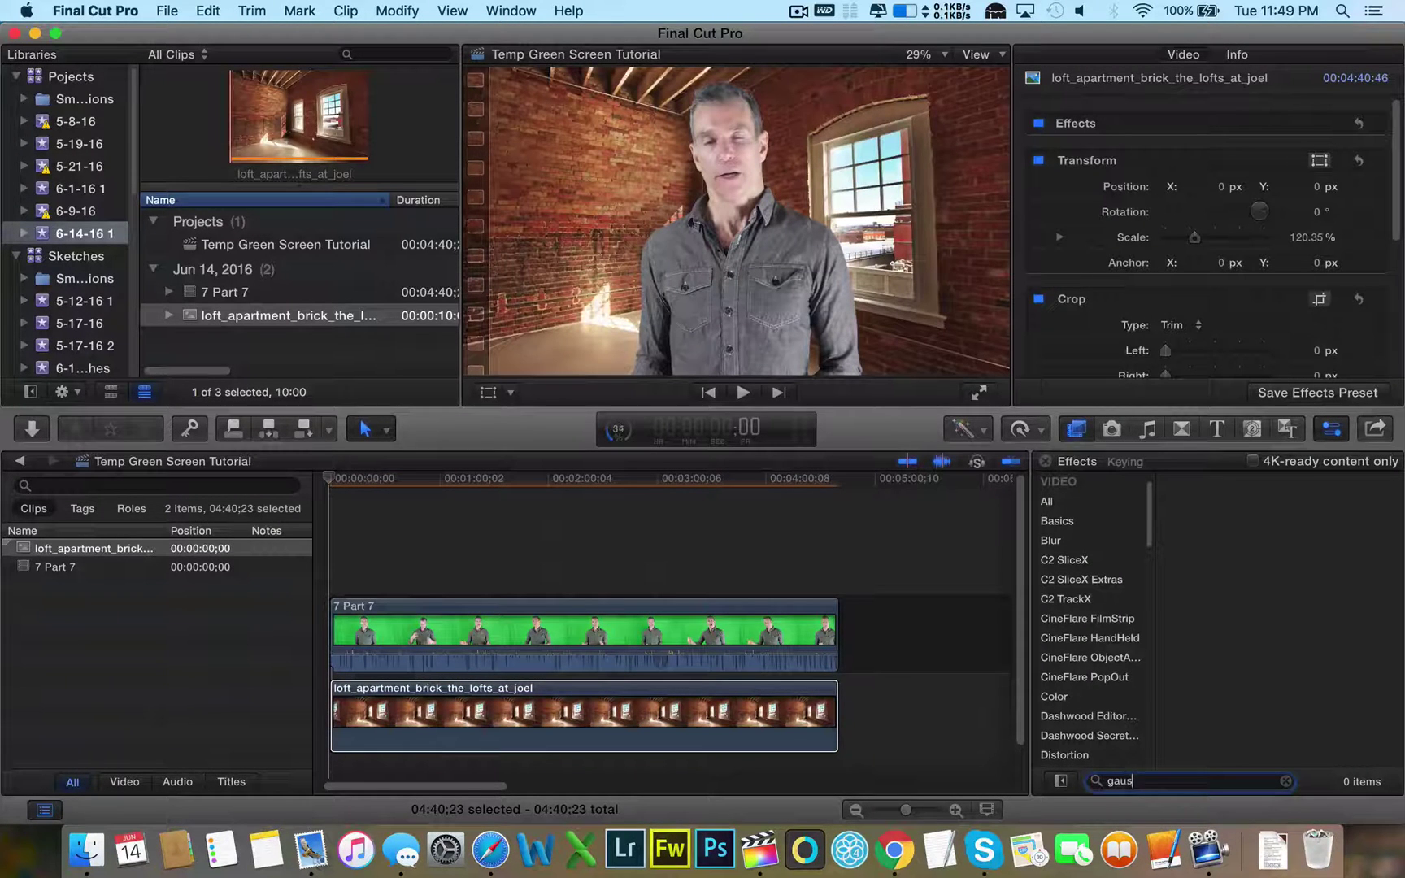
{"action": "left_click", "coordinate": [1048, 502]}
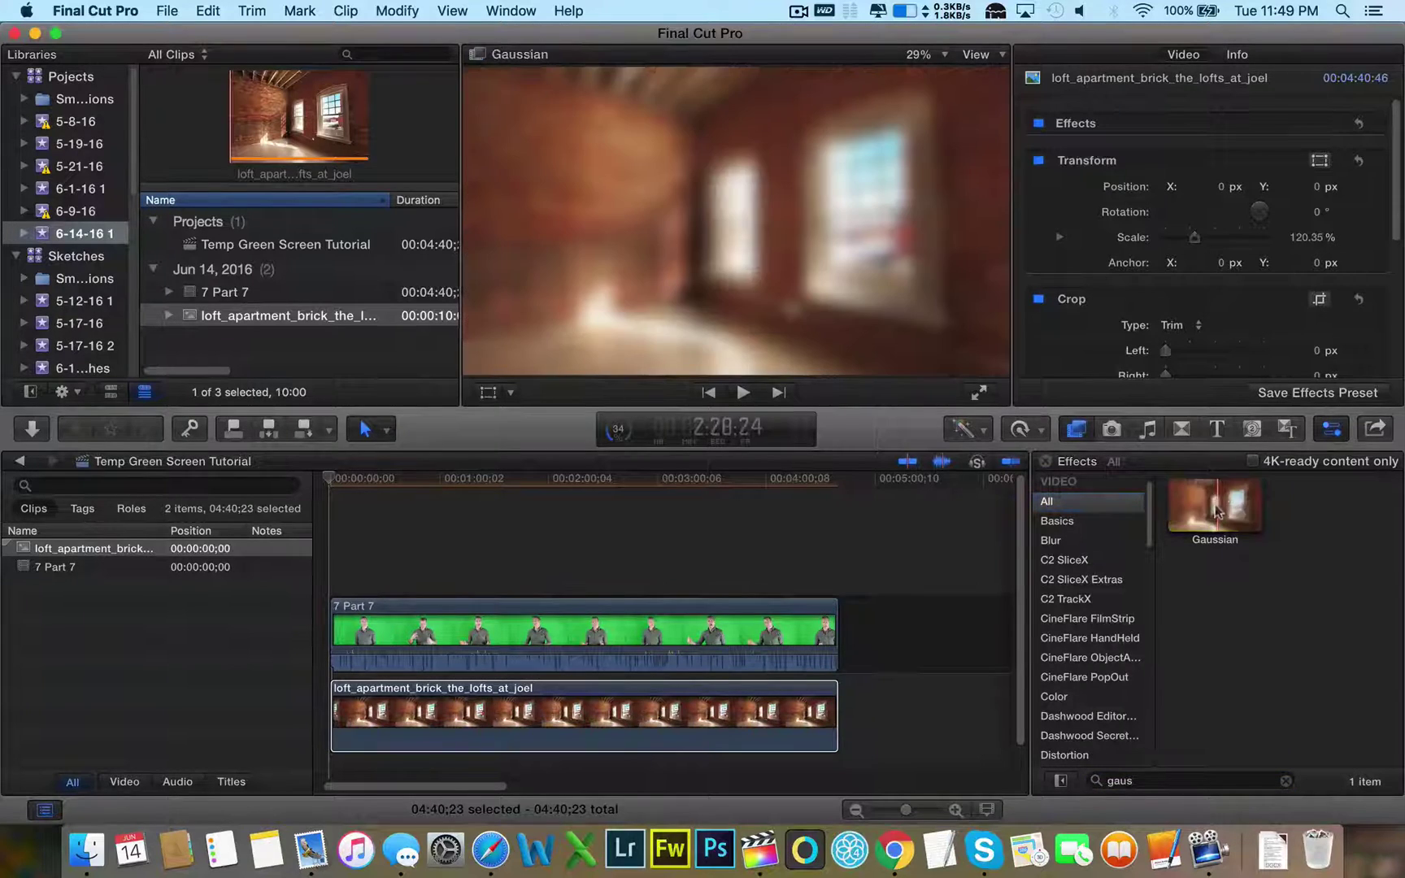
{"action": "left_click_drag", "start_coordinate": [1227, 521], "coordinate": [642, 702]}
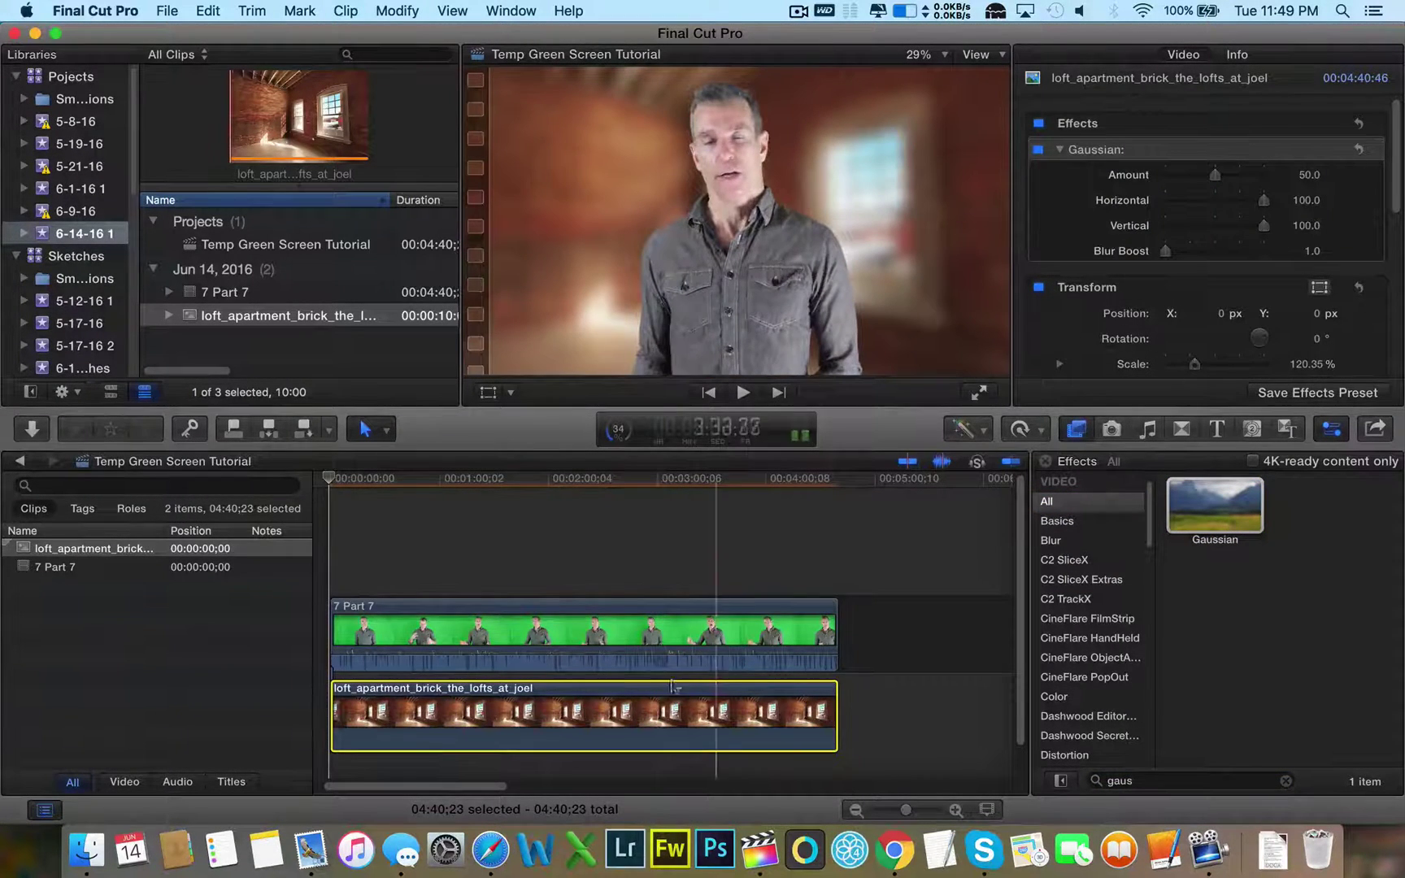
- Lower the loft background's Gaussian blur Amount from 50 to 18.26
{"action": "left_click", "coordinate": [544, 701]}
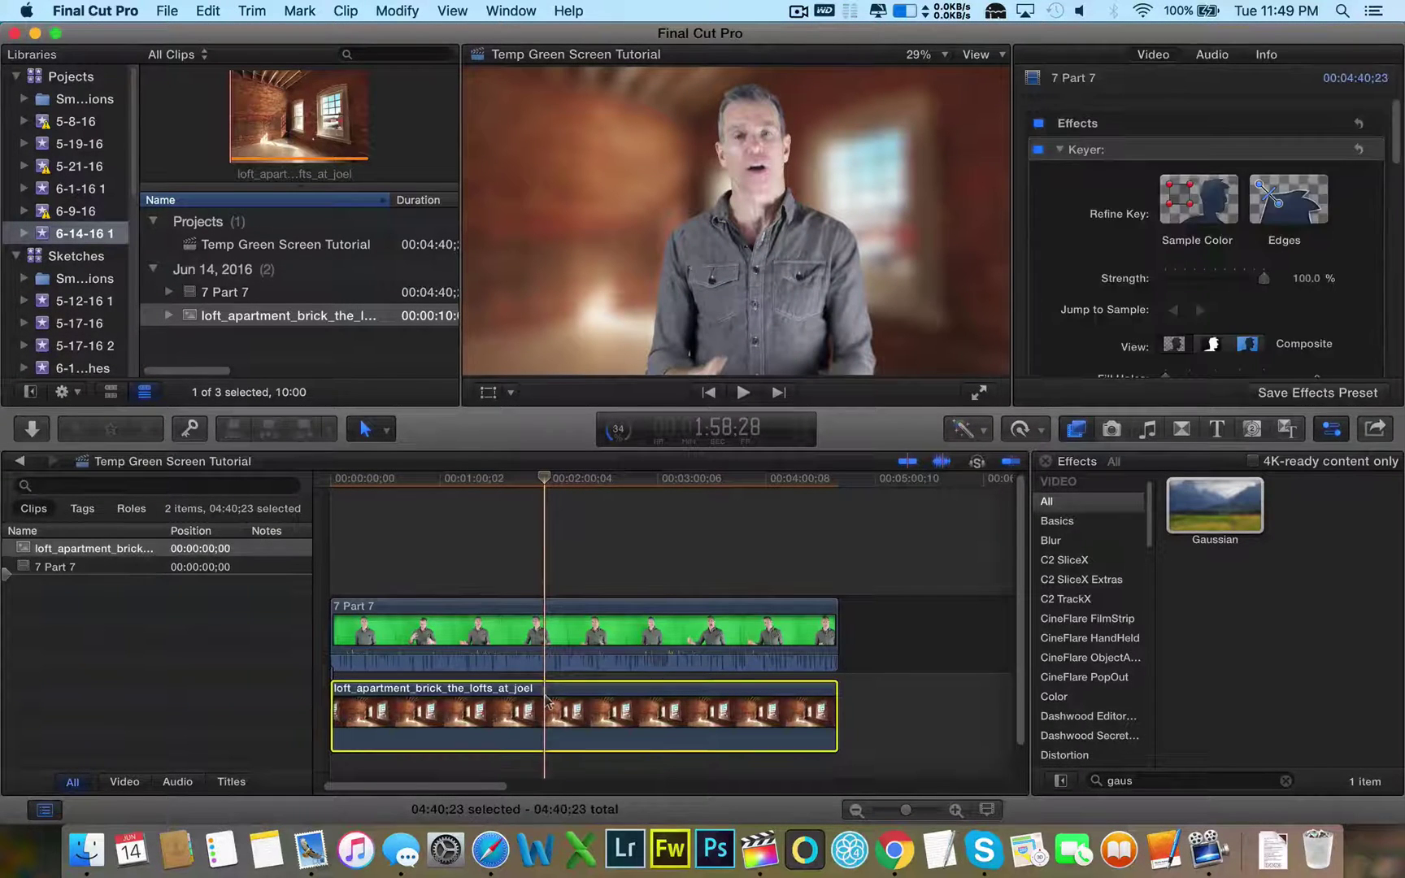
{"action": "left_click", "coordinate": [548, 701]}
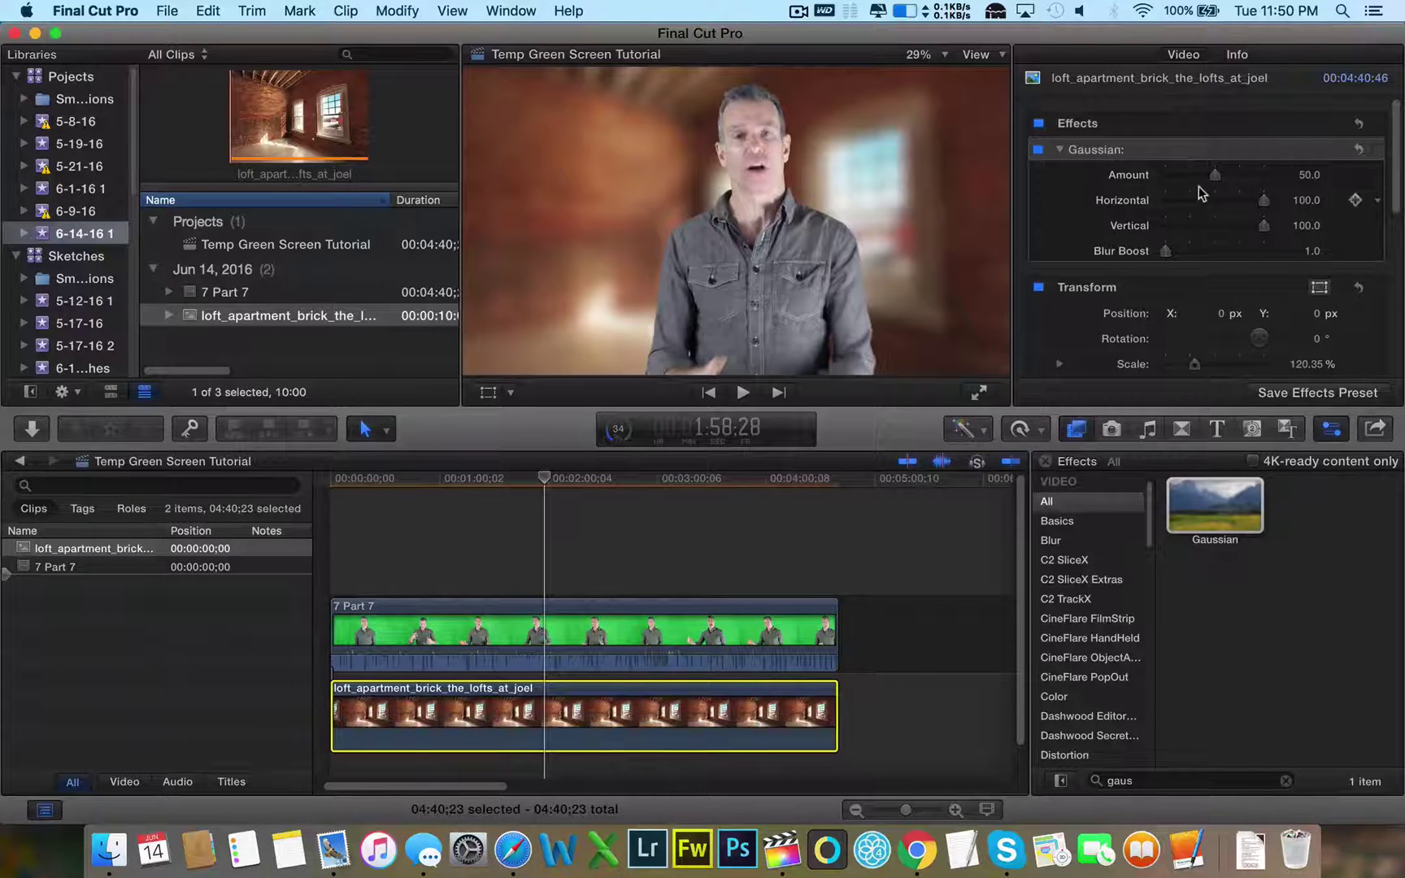
{"action": "left_click_drag", "start_coordinate": [1214, 176], "coordinate": [1188, 182]}
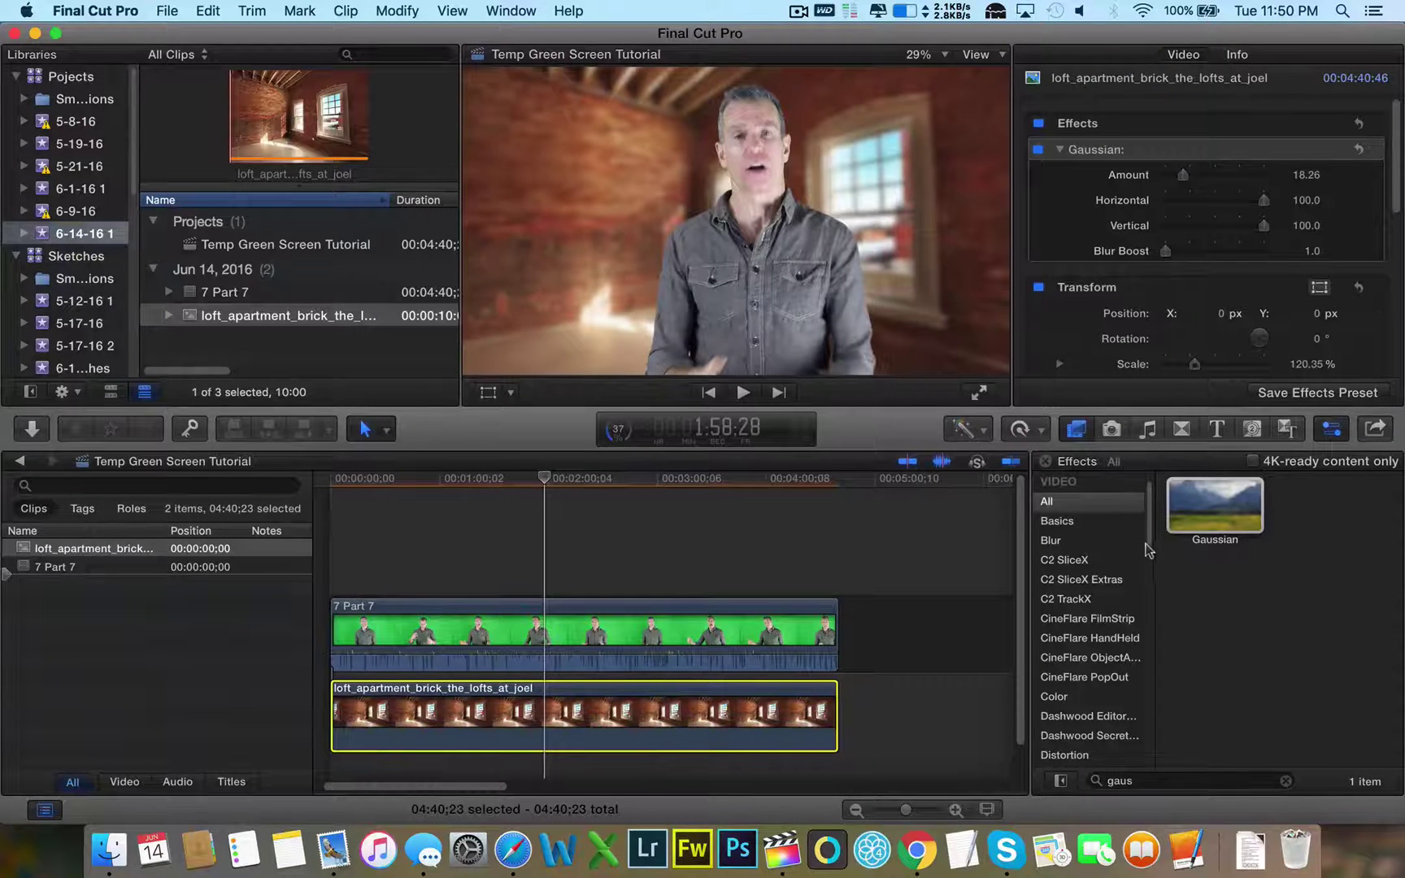
{"action": "left_click", "coordinate": [1281, 781]}
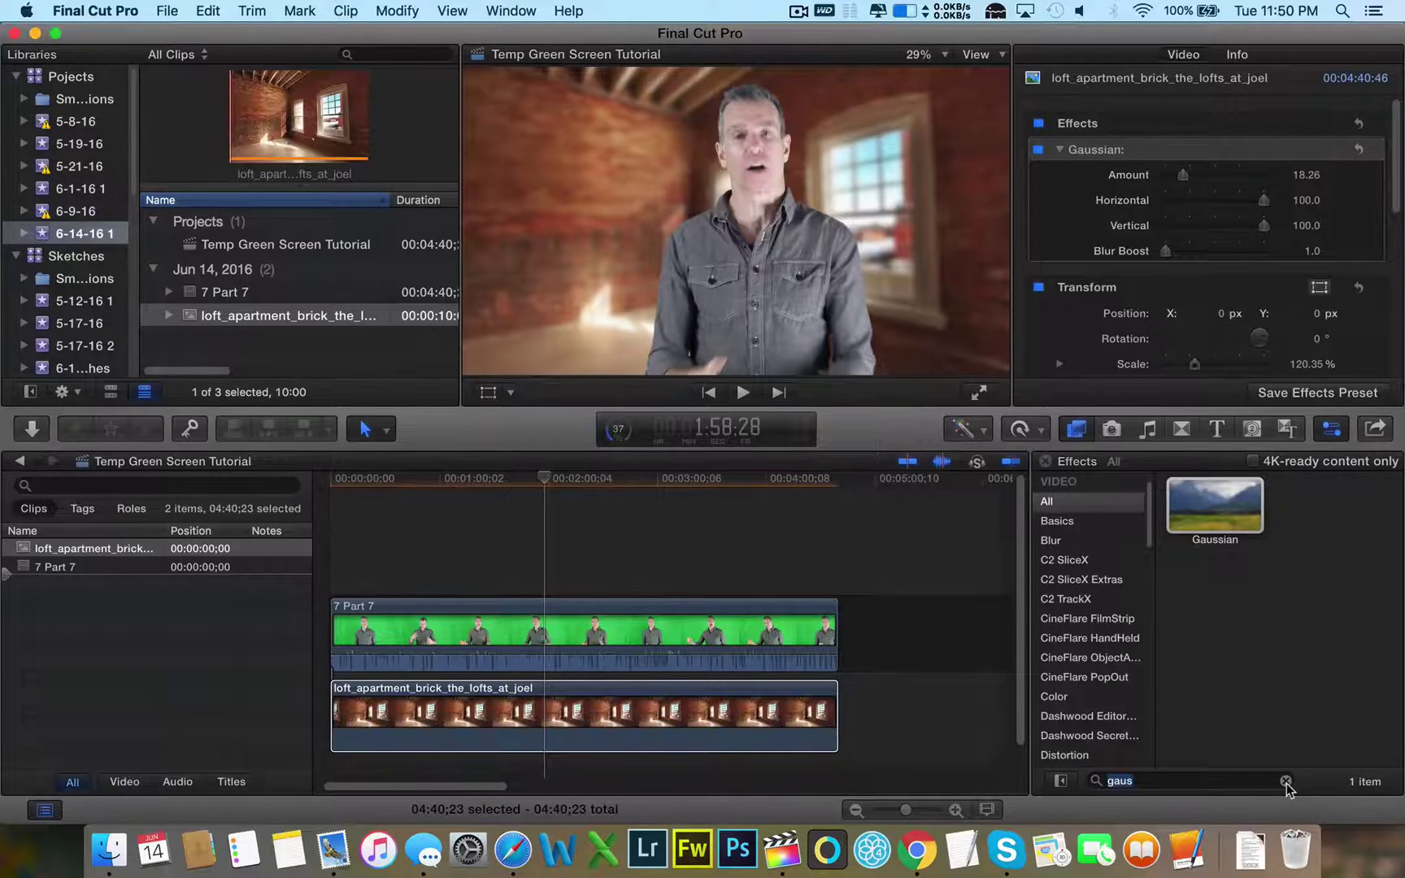
- Search the effects for 'white' and apply White Balance to the 7 Part 7 presenter clip
{"action": "left_click", "coordinate": [1285, 781]}
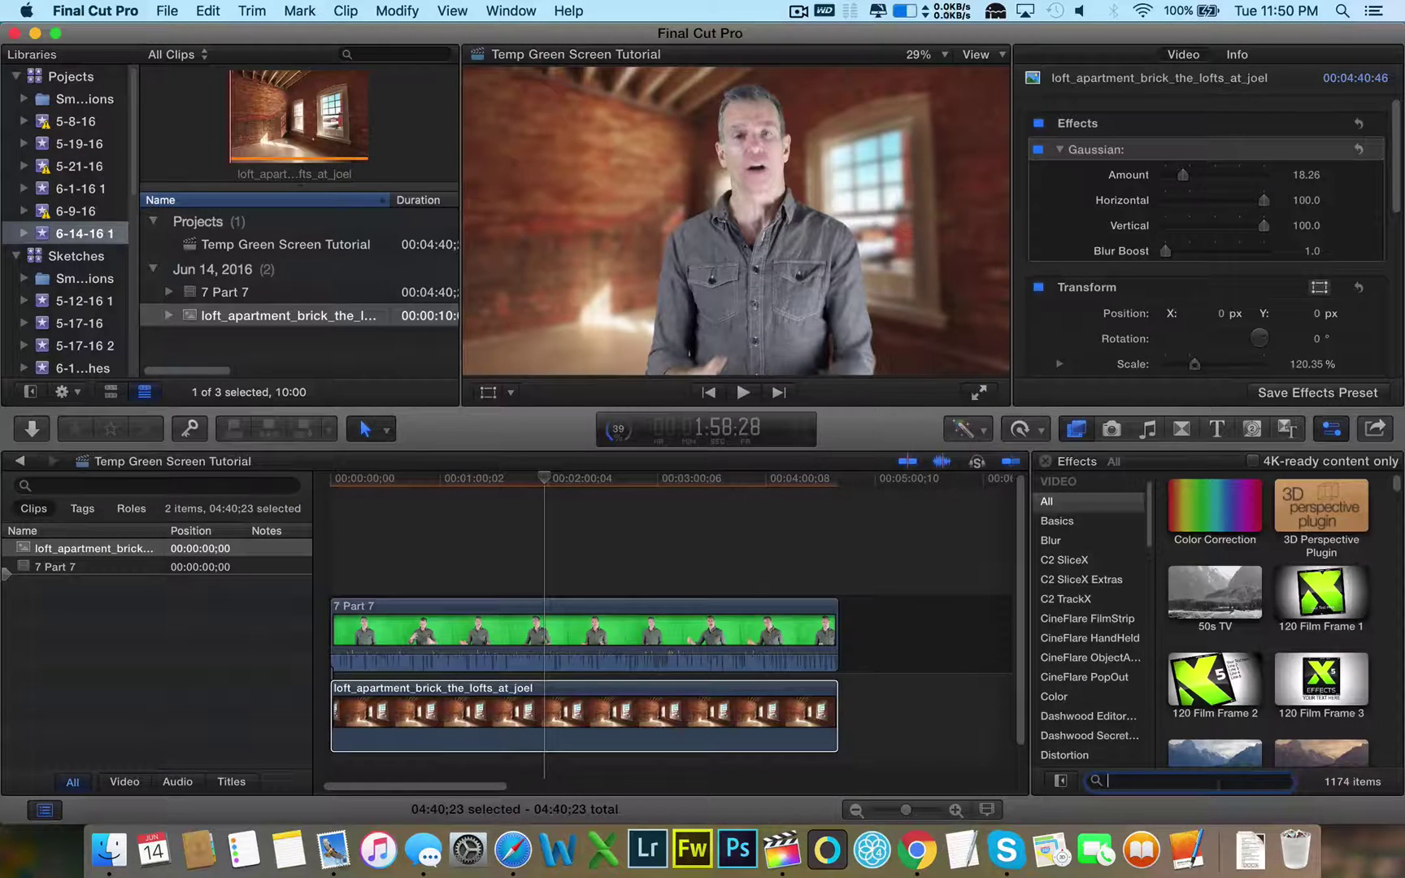
{"action": "type", "text": "white"}
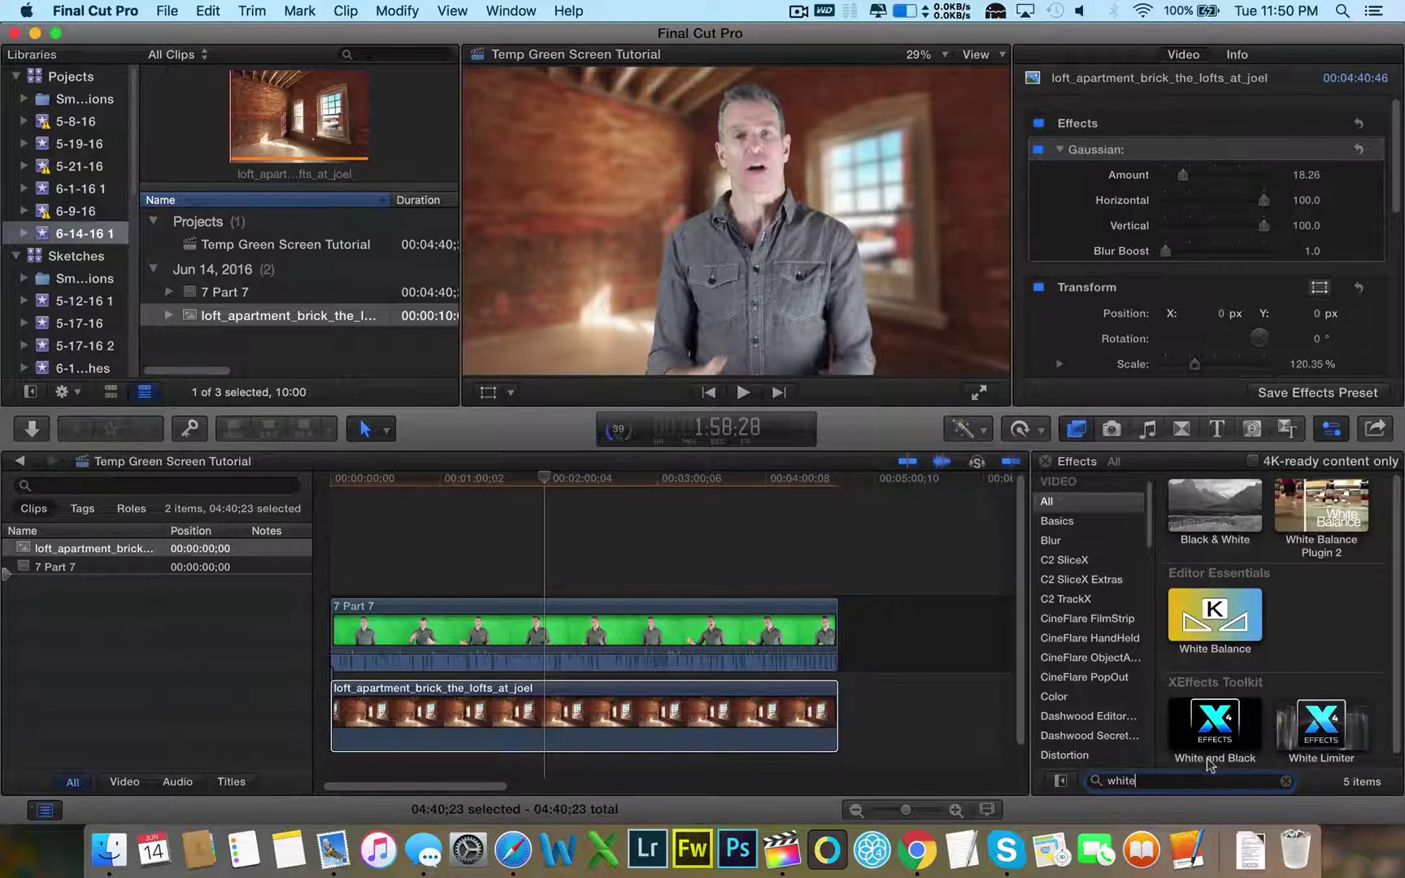
{"action": "left_click", "coordinate": [1233, 610]}
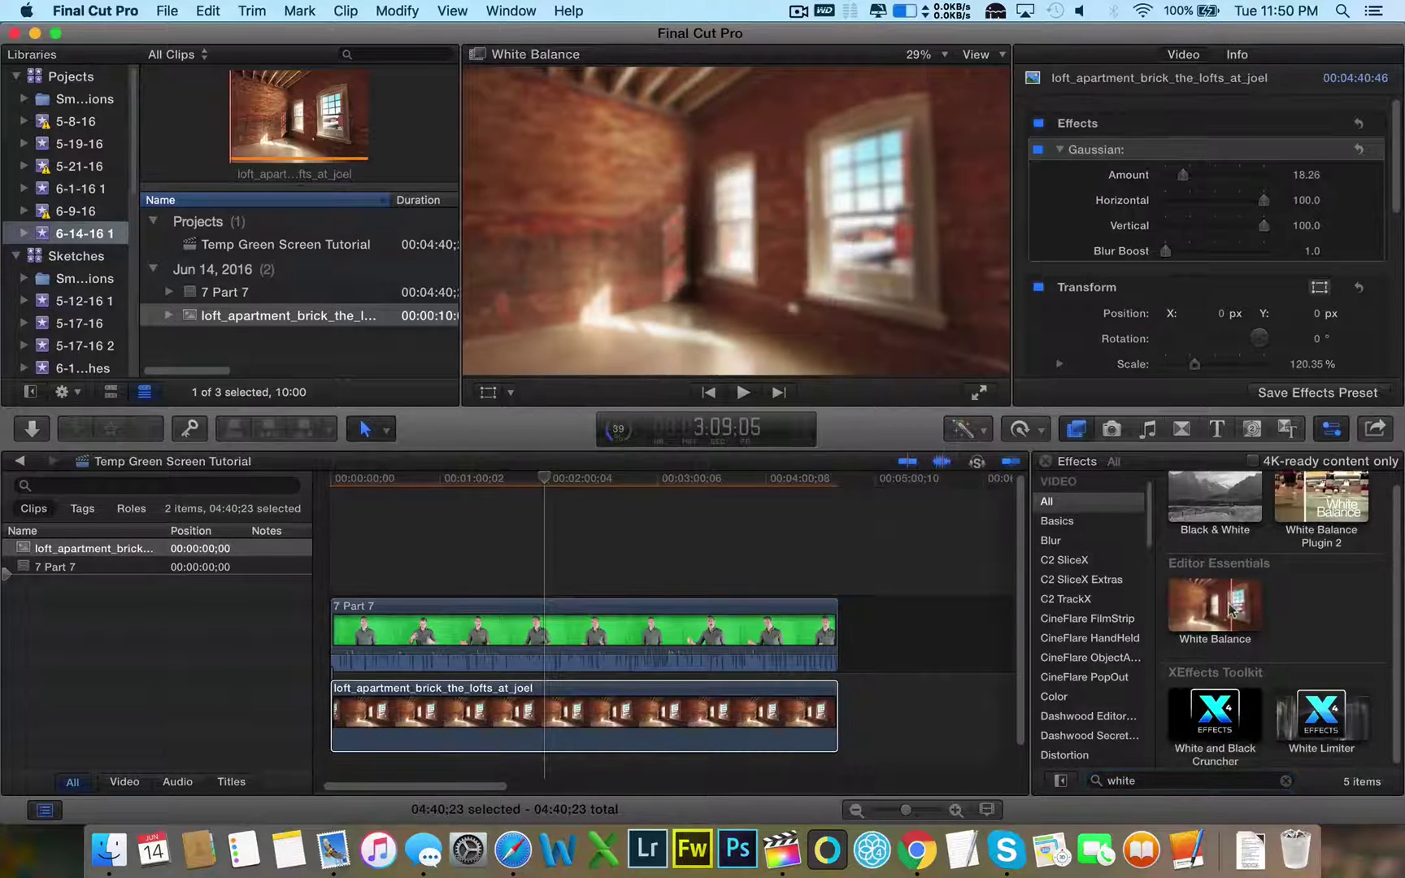
{"action": "left_click_drag", "start_coordinate": [1233, 609], "coordinate": [511, 622]}
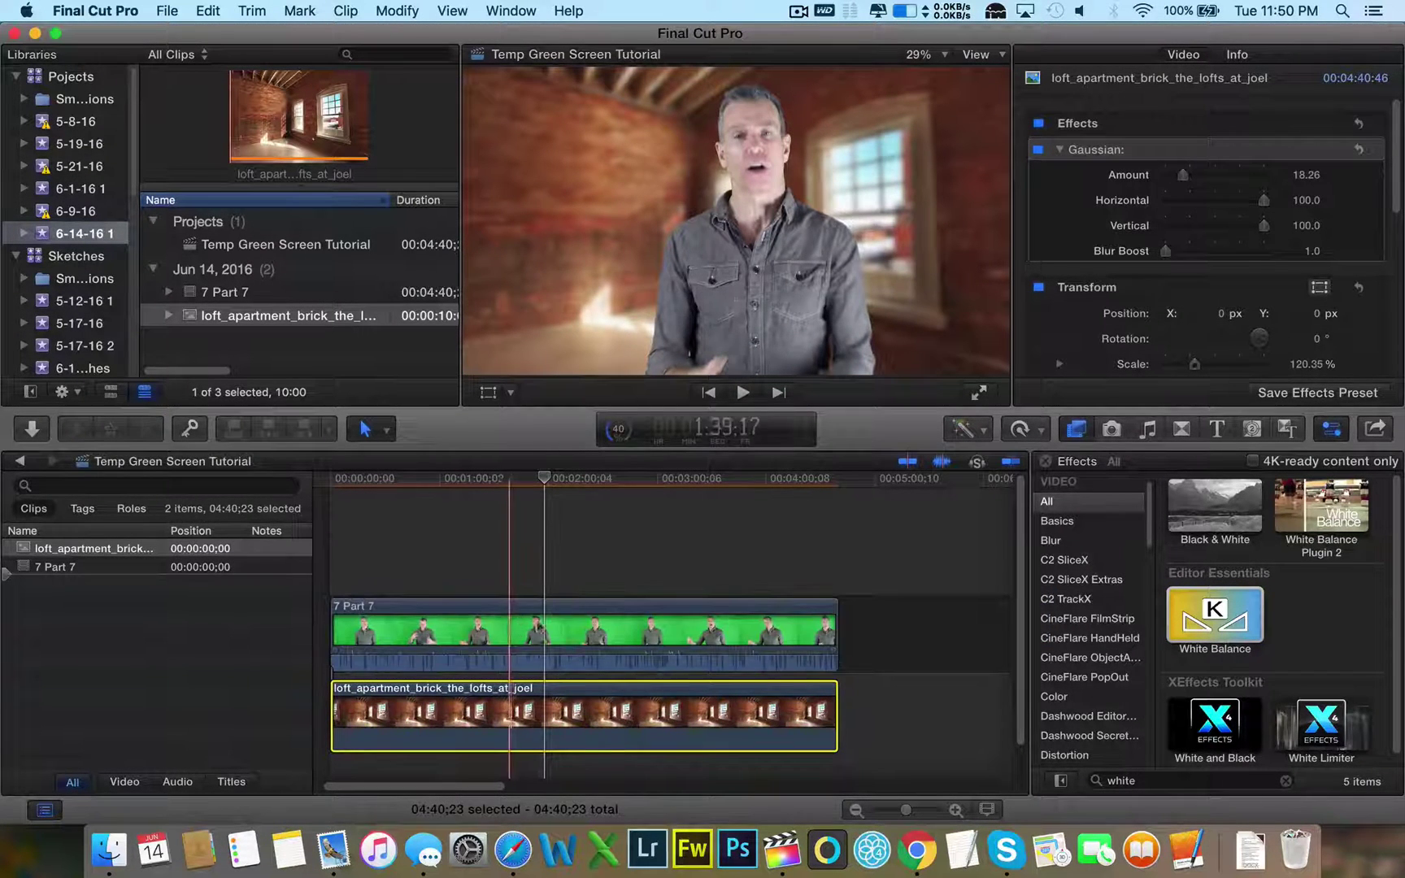
{"action": "scroll", "coordinate": [1399, 528], "scroll_direction": "down", "scroll_amount": 1}
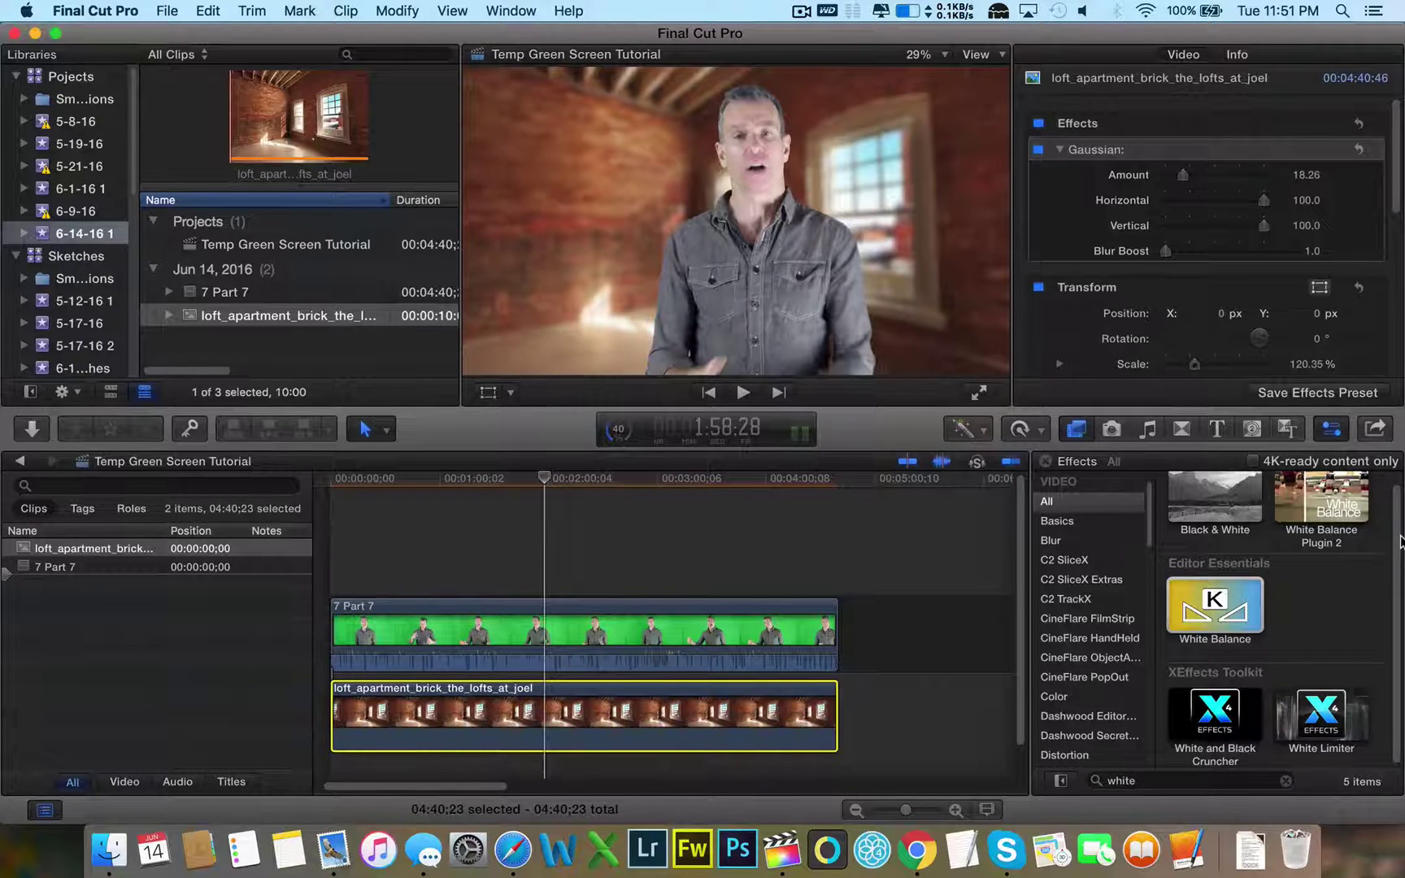
{"action": "left_click", "coordinate": [1239, 614]}
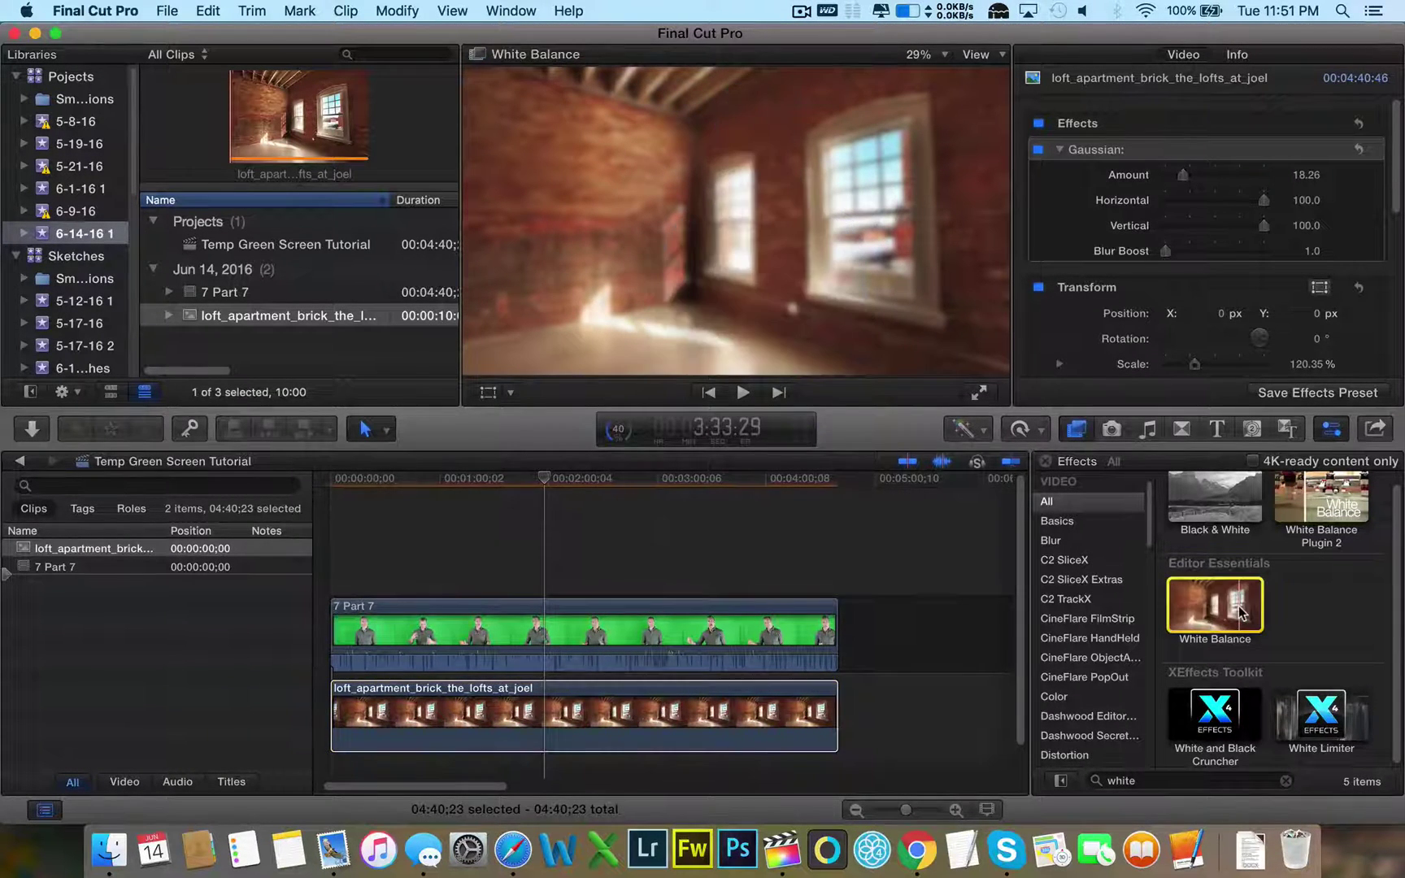
{"action": "left_click_drag", "start_coordinate": [1240, 614], "coordinate": [543, 612]}
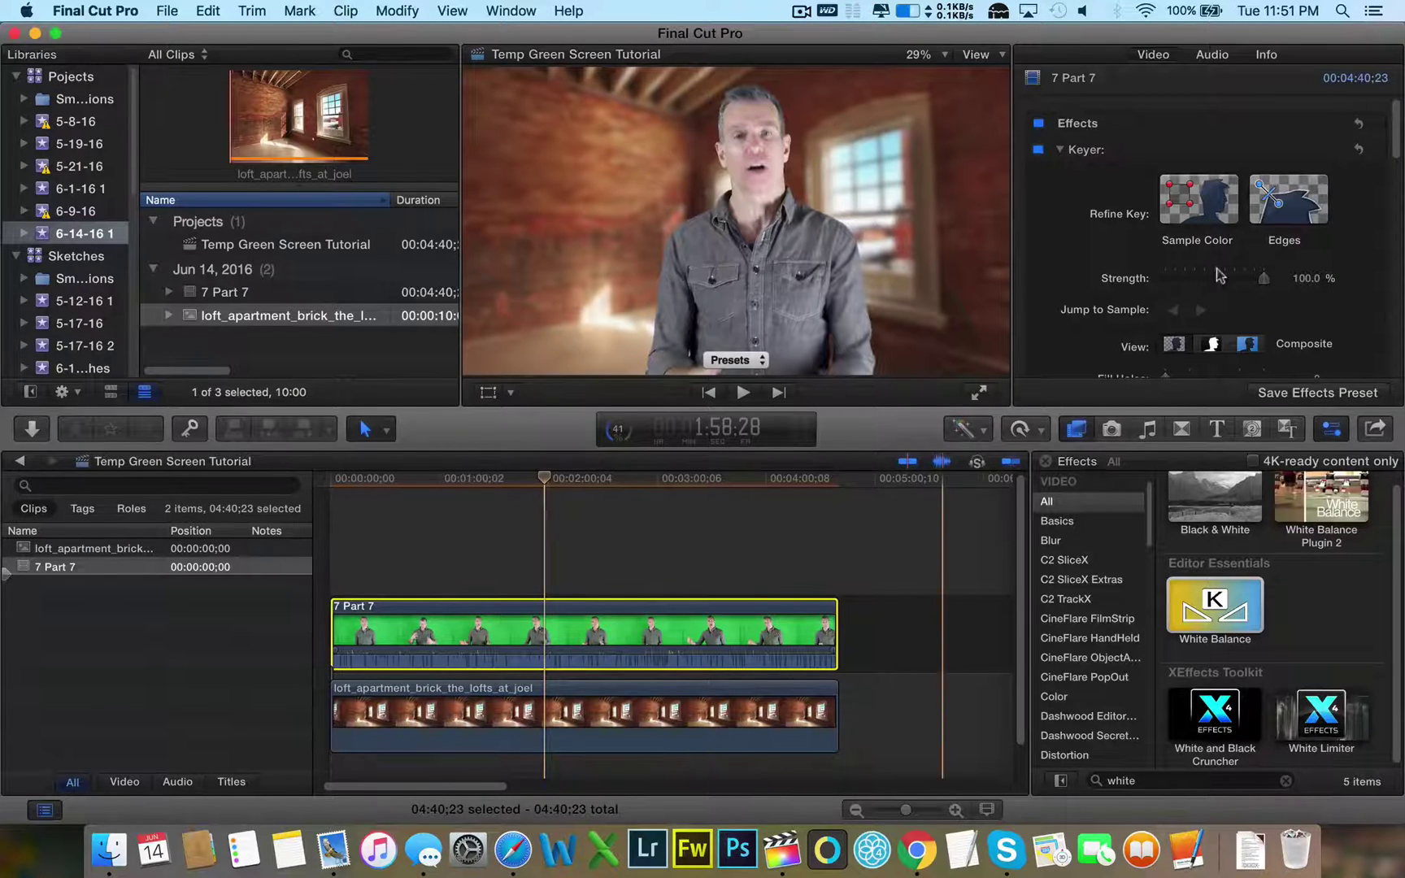
- Set the presenter's White Balance Temperature Shift to 1840 and Hue Adjust to -4.0
{"action": "scroll", "coordinate": [1141, 150], "scroll_direction": "down", "scroll_amount": 3}
{"action": "scroll", "coordinate": [1142, 156], "scroll_direction": "down", "scroll_amount": 10}
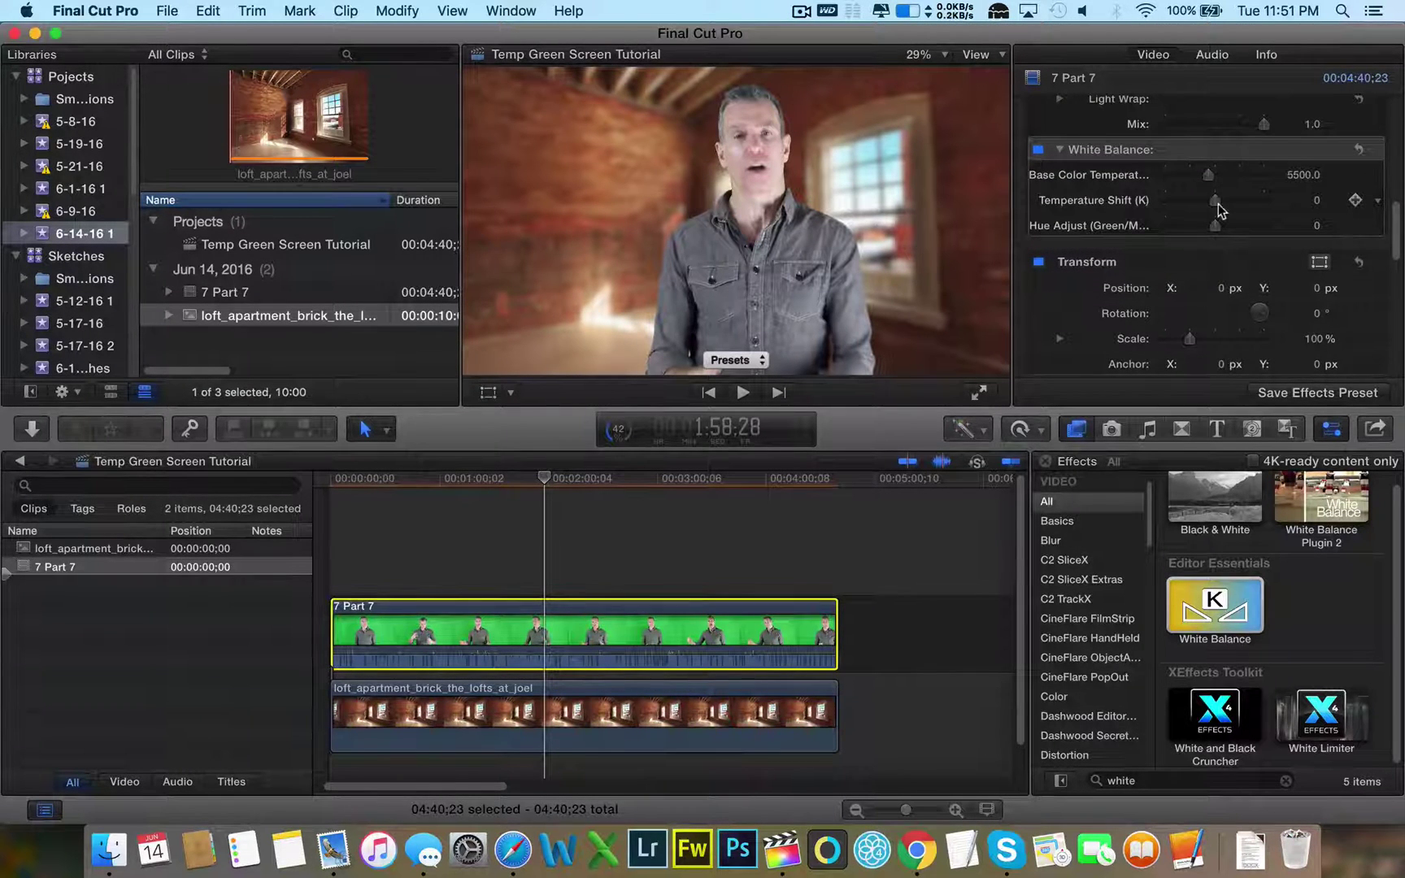
{"action": "mouse_move", "coordinate": [1215, 202]}
{"action": "left_mouse_down"}
{"action": "mouse_move", "coordinate": [1234, 203]}
{"action": "mouse_move", "coordinate": [1211, 203]}
{"action": "left_mouse_up"}
{"action": "left_click_drag", "start_coordinate": [1216, 225], "coordinate": [1218, 229]}
{"action": "left_click", "coordinate": [452, 545]}
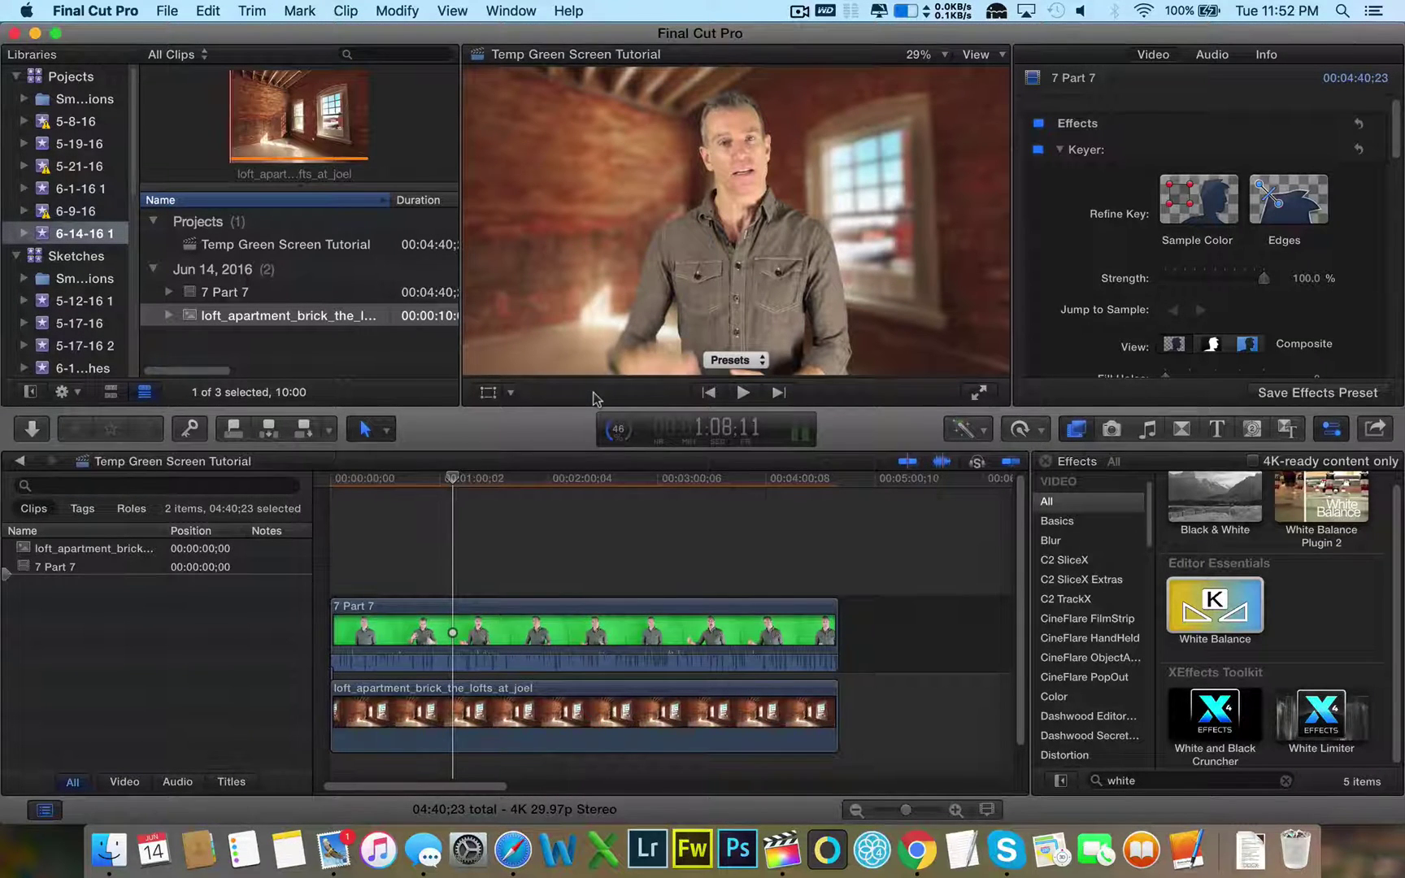
{"action": "left_click", "coordinate": [538, 533]}
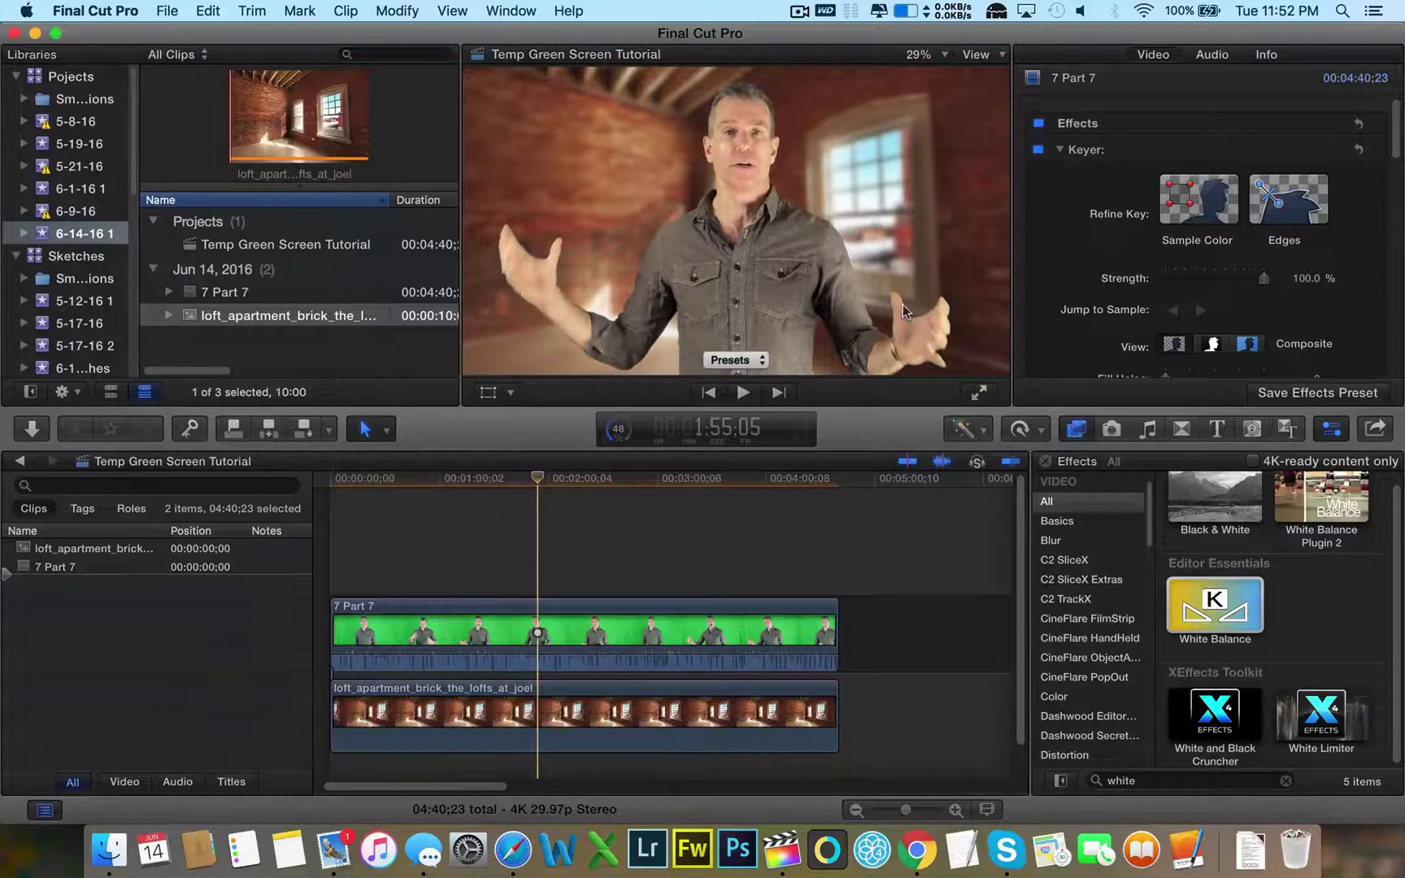
{"action": "left_click", "coordinate": [530, 618]}
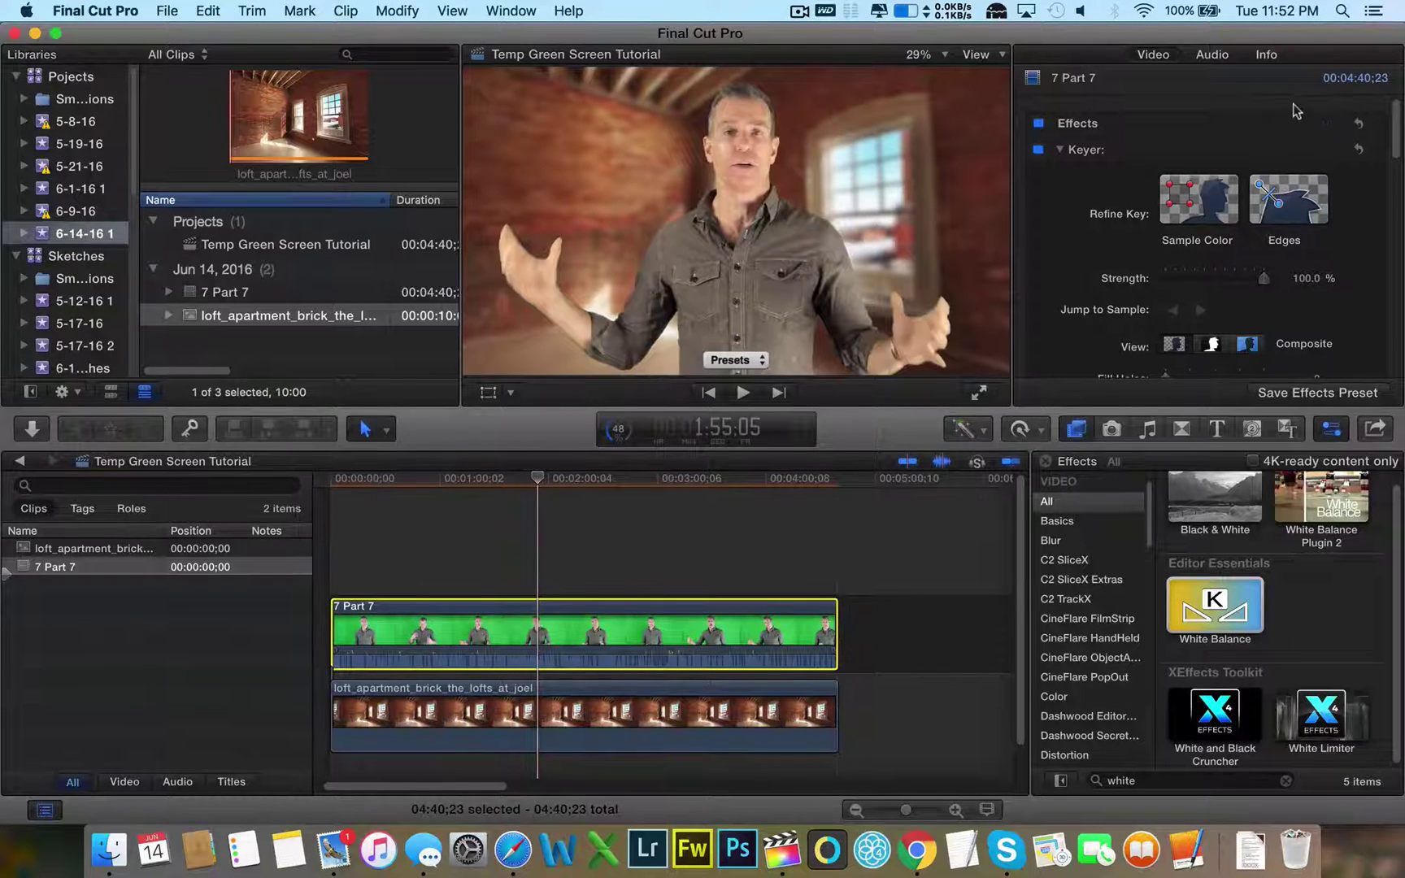
- Add a Keyer colour sample from the background around the window and adjust the key strength
{"action": "left_click", "coordinate": [1215, 155]}
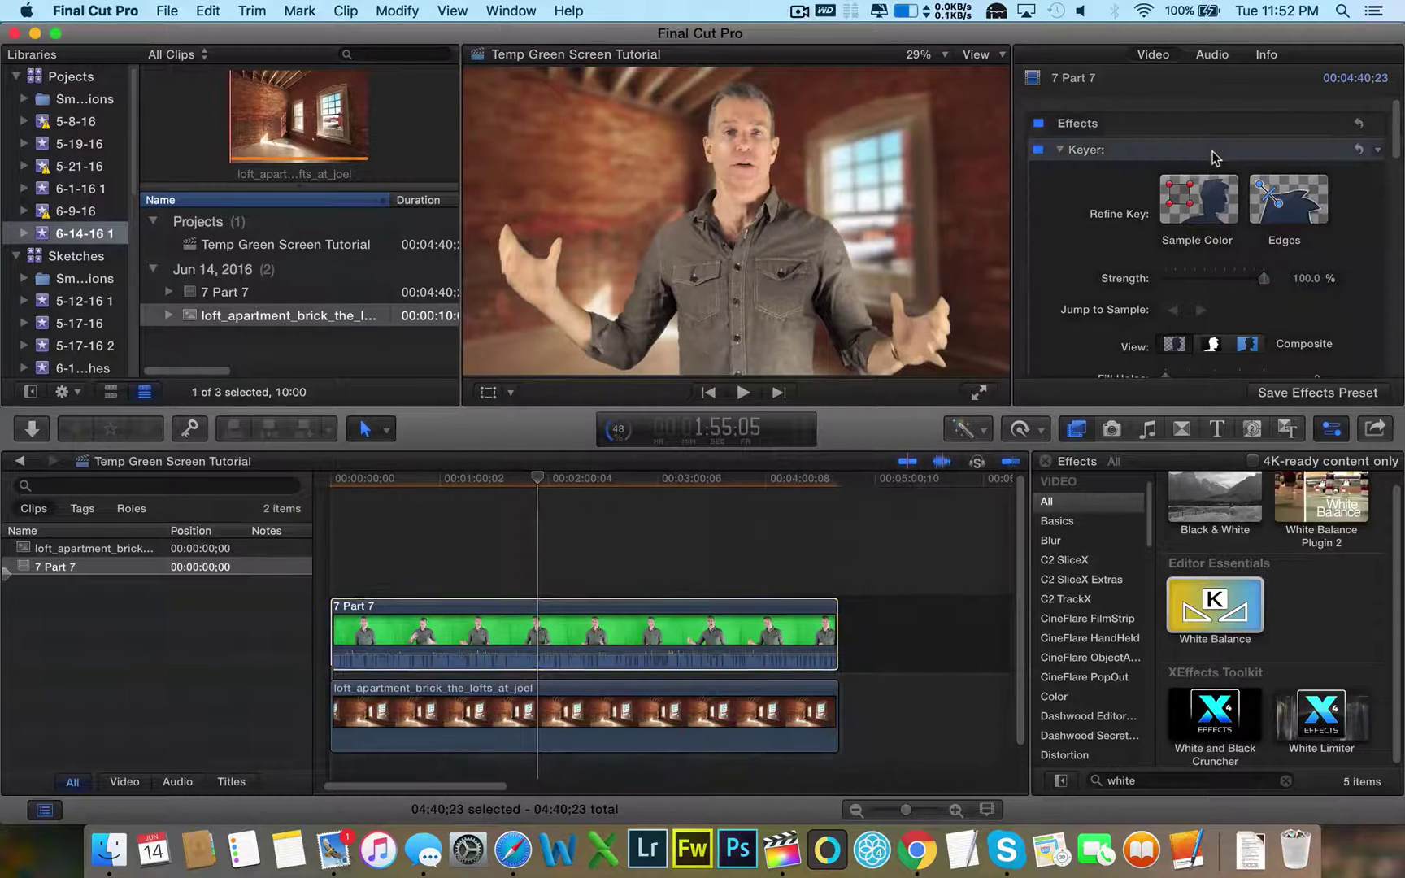
{"action": "left_click", "coordinate": [1263, 223]}
{"action": "scroll", "coordinate": [1263, 223], "scroll_direction": "down", "scroll_amount": 2}
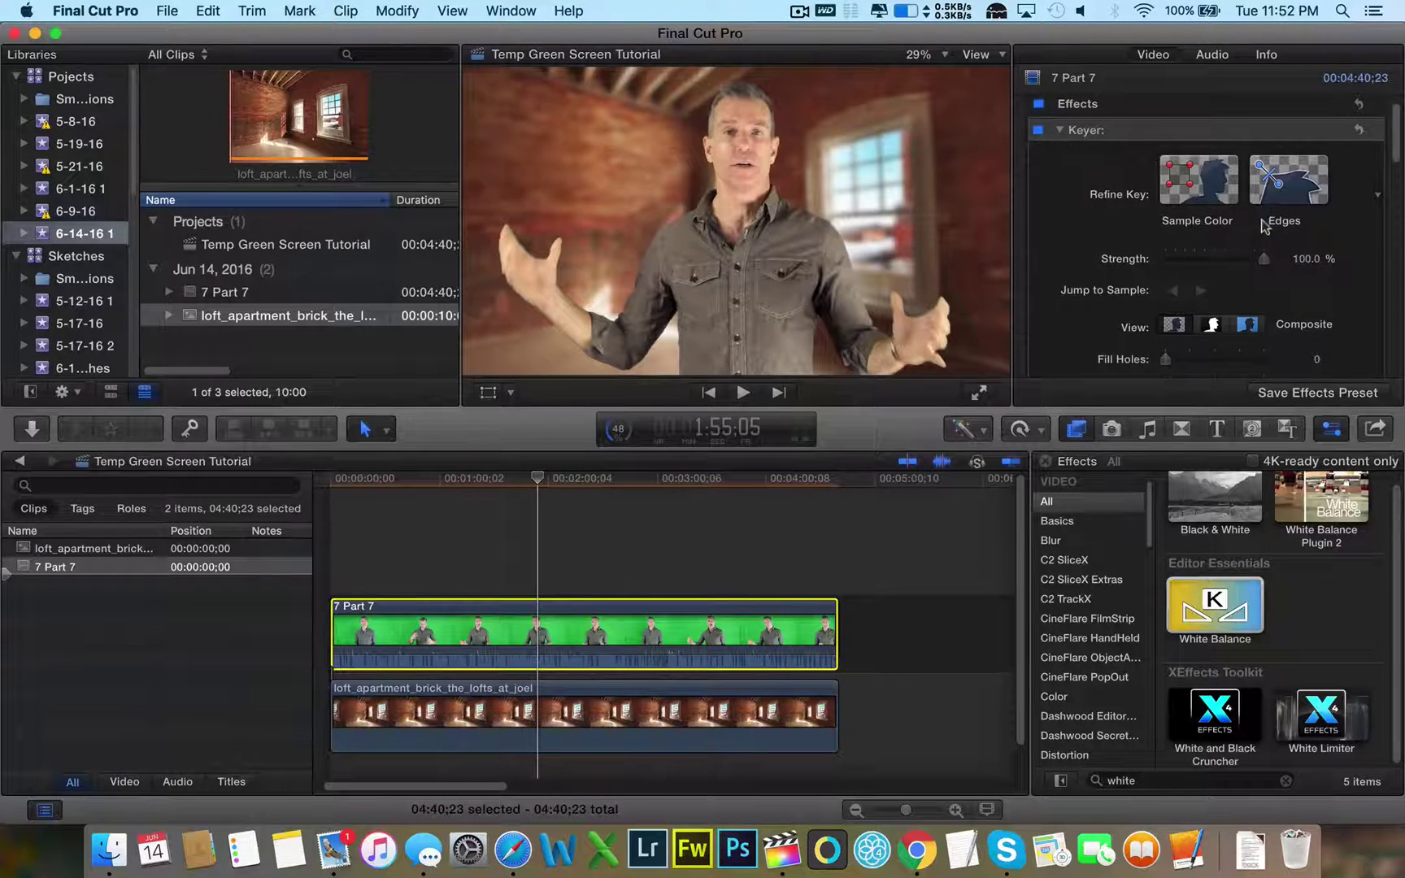
{"action": "left_click", "coordinate": [1195, 186]}
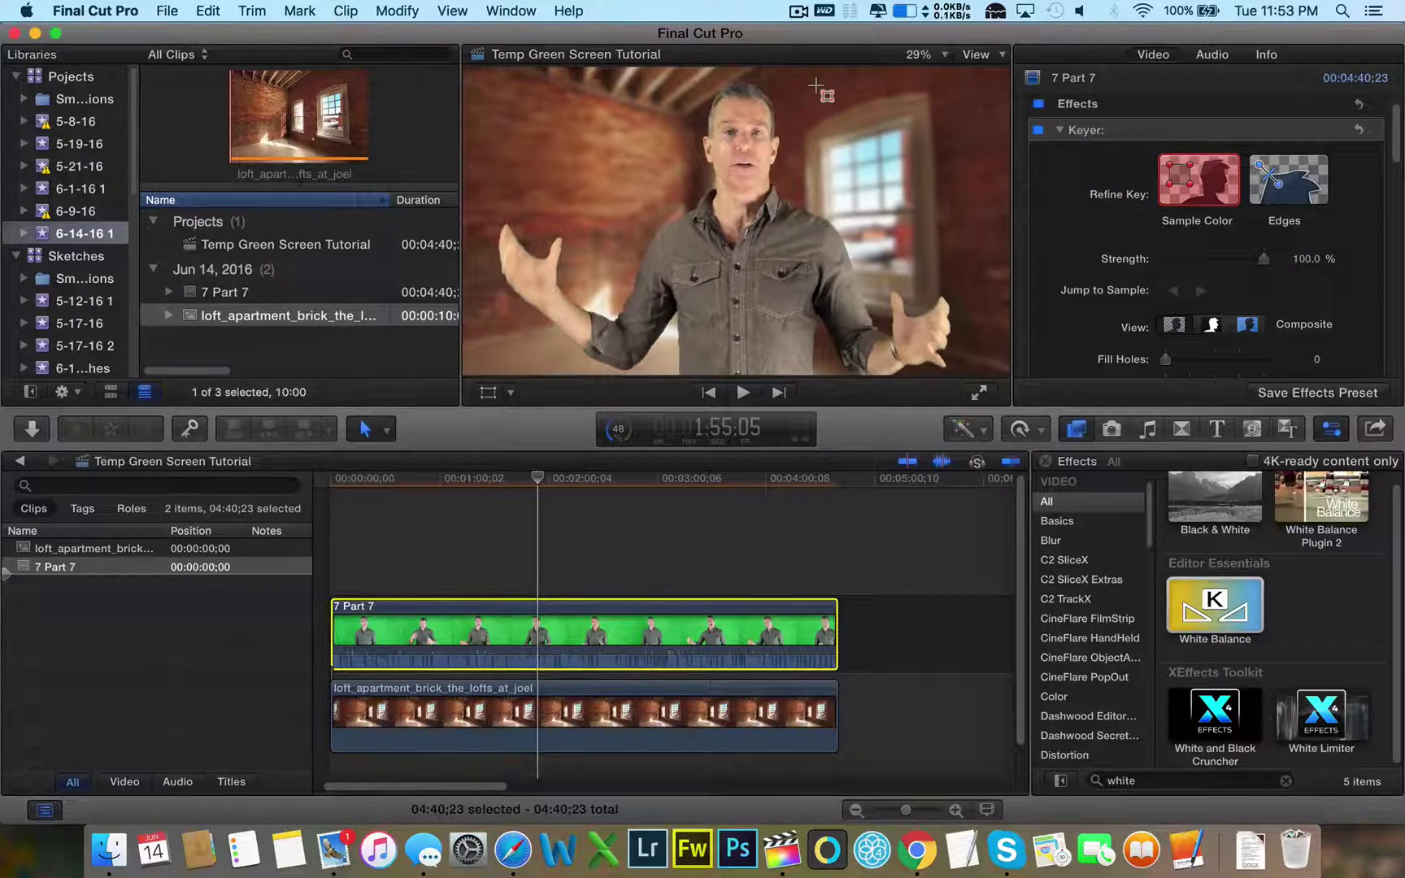
{"action": "left_click_drag", "start_coordinate": [817, 89], "coordinate": [914, 164]}
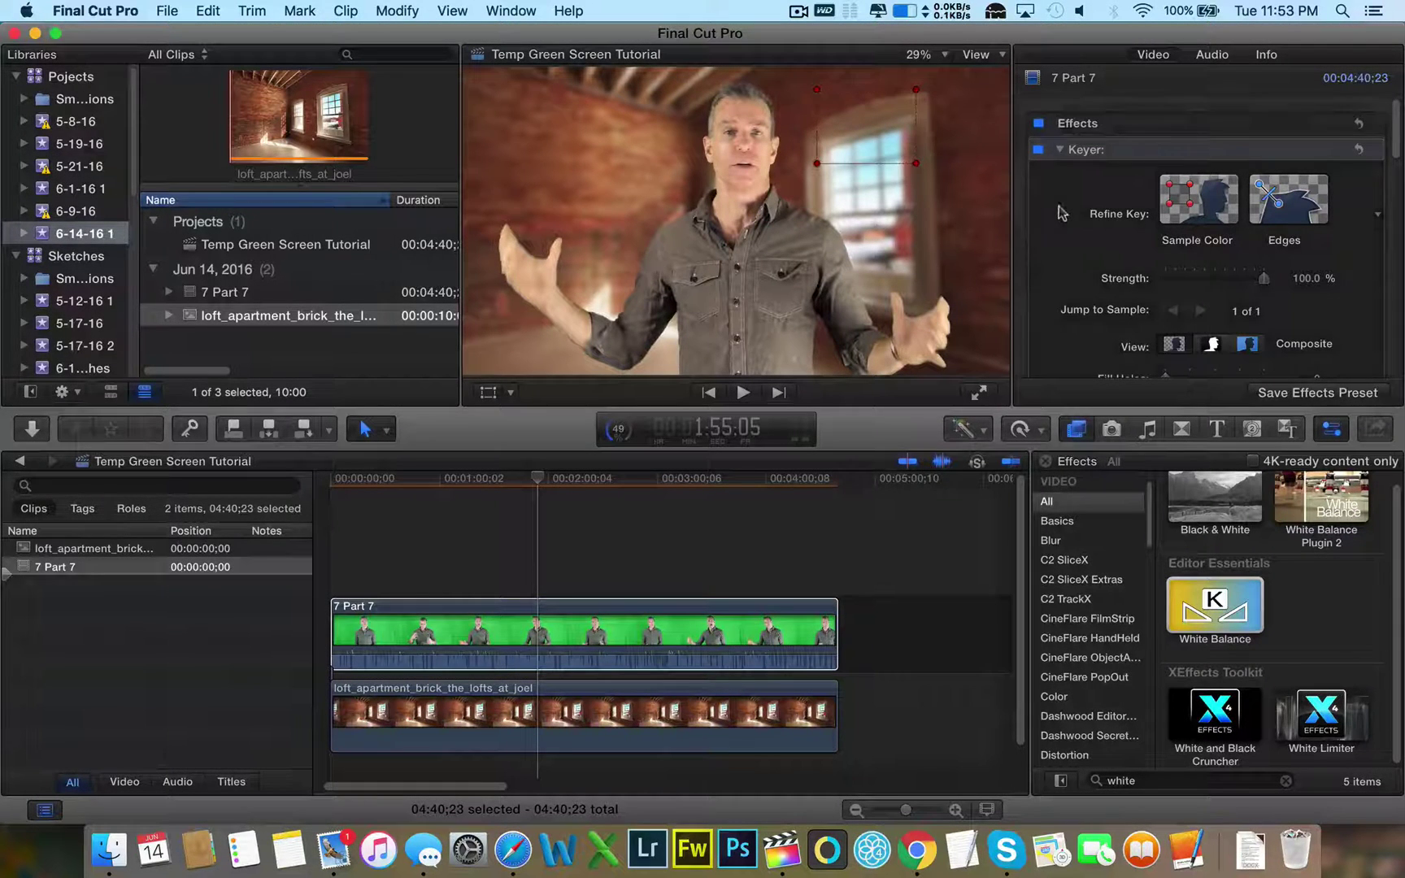
{"action": "left_click_drag", "start_coordinate": [1263, 278], "coordinate": [1340, 285]}
- Switch the Keyer's View to Matte to show the presenter's black-and-white silhouette
{"action": "scroll", "coordinate": [1096, 284], "scroll_direction": "down", "scroll_amount": 3}
{"action": "scroll", "coordinate": [1093, 279], "scroll_direction": "down", "scroll_amount": 2}
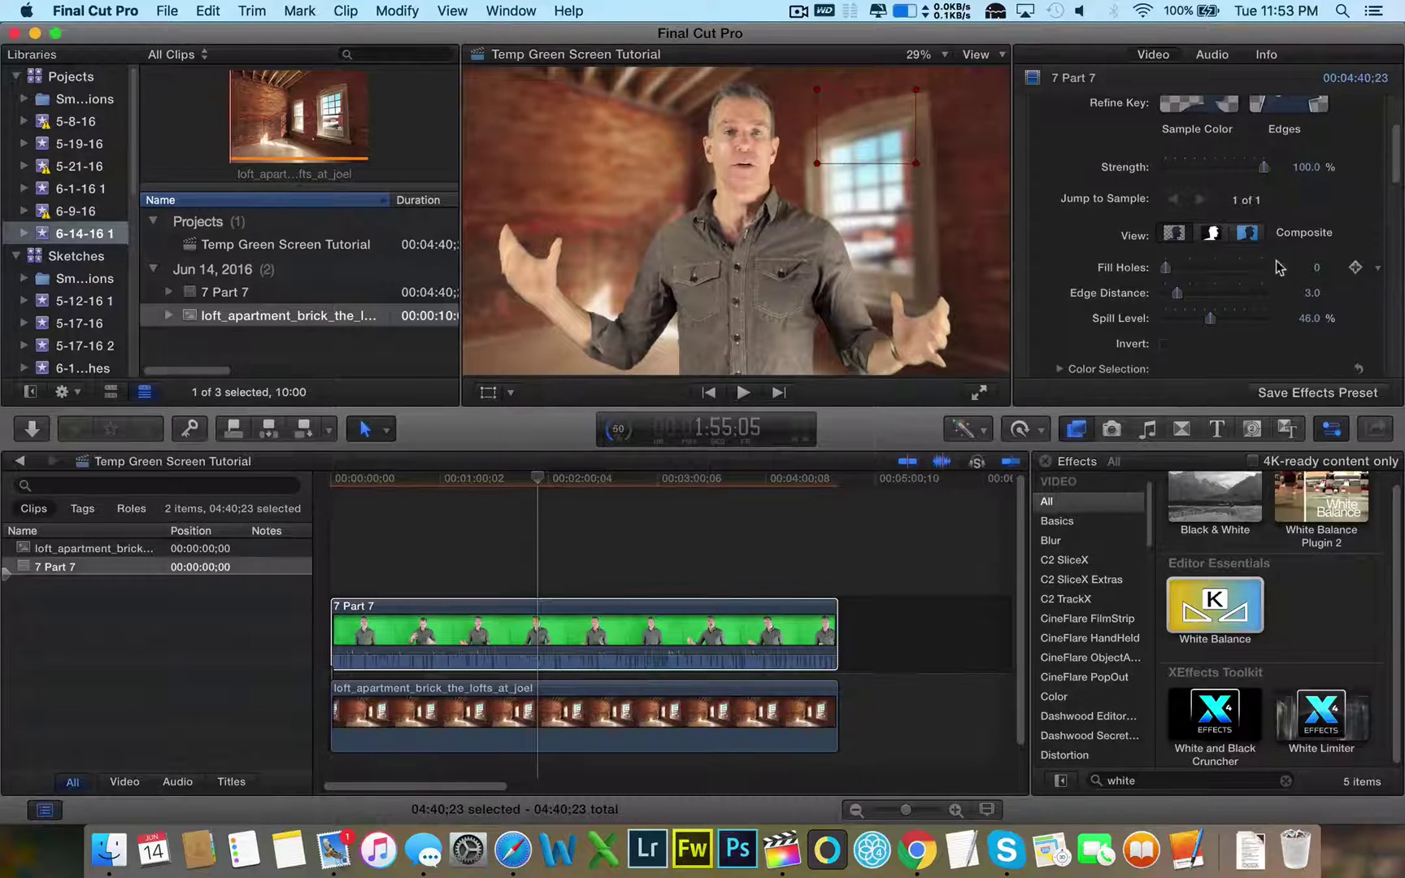
{"action": "left_click", "coordinate": [1211, 233]}
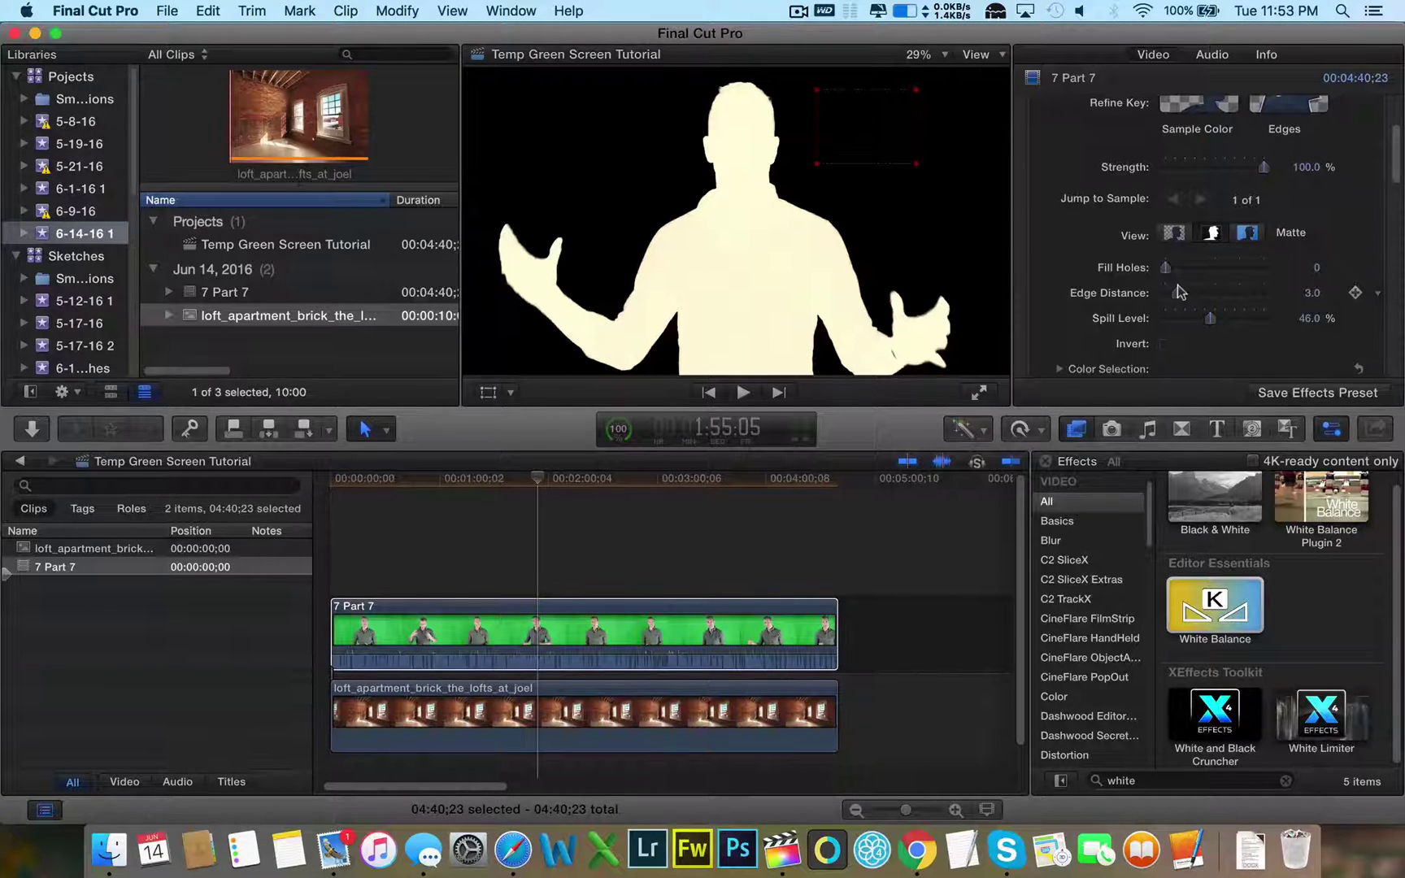
- Drag the Keyer's Edge Distance slider to 1.0 on 7 Part 7
{"action": "left_click_drag", "start_coordinate": [1178, 286], "coordinate": [1225, 321]}
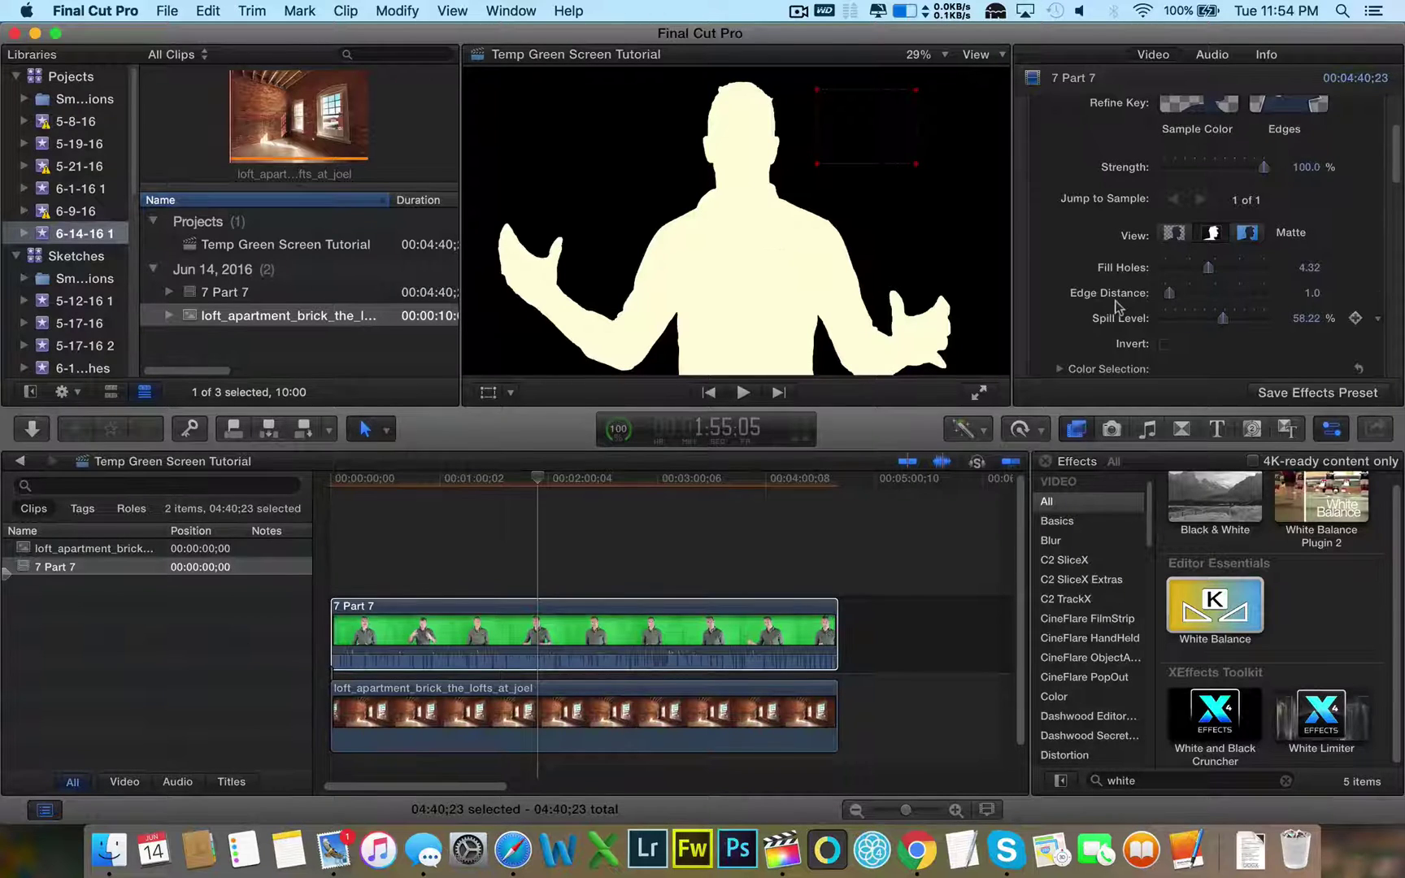
- Invert the Keyer matte, switch to Composite view, then turn Invert back off
{"action": "left_click", "coordinate": [1165, 345]}
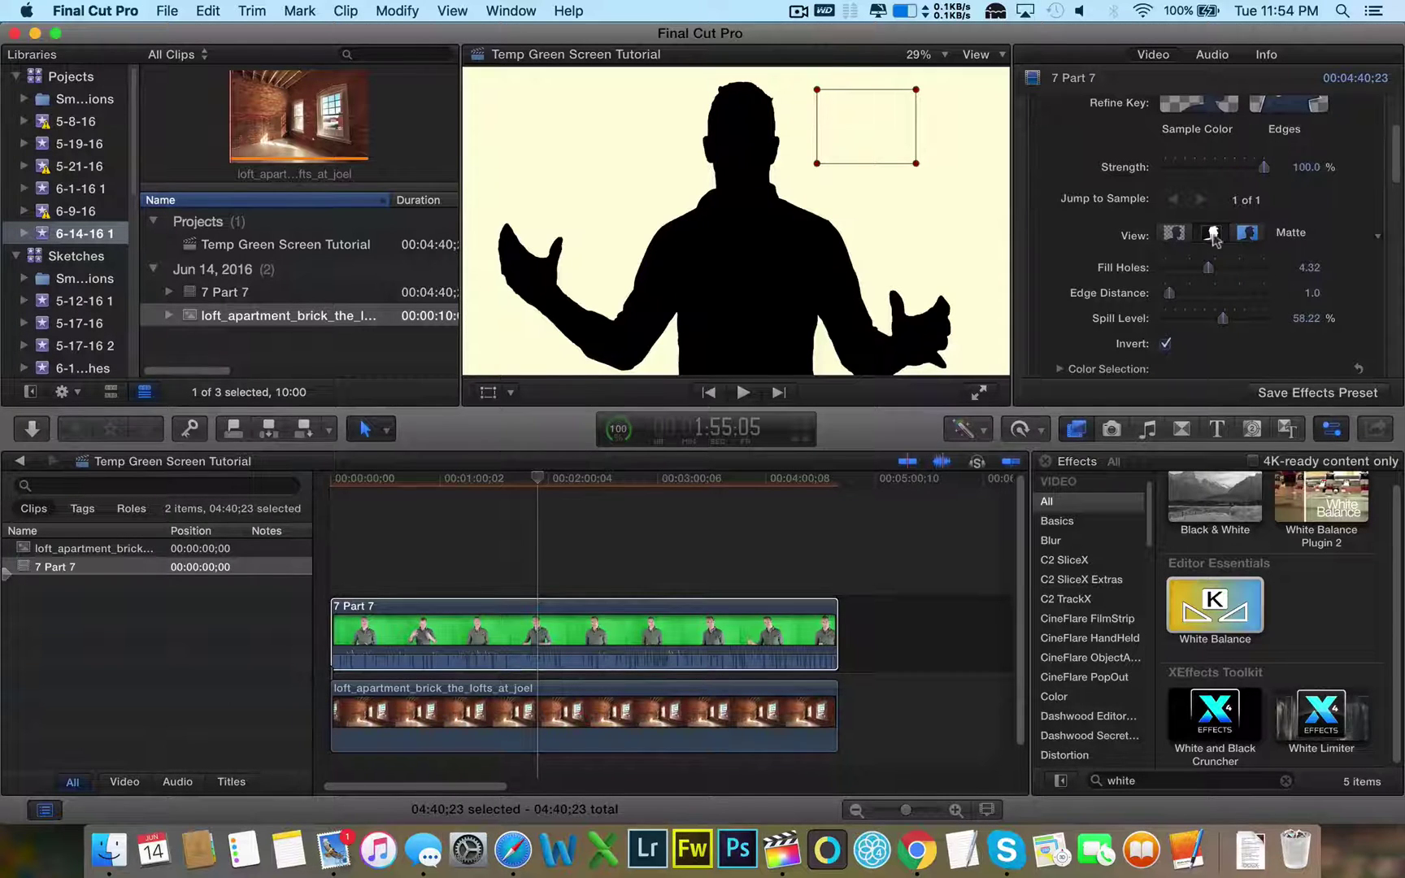
{"action": "left_click", "coordinate": [1176, 234]}
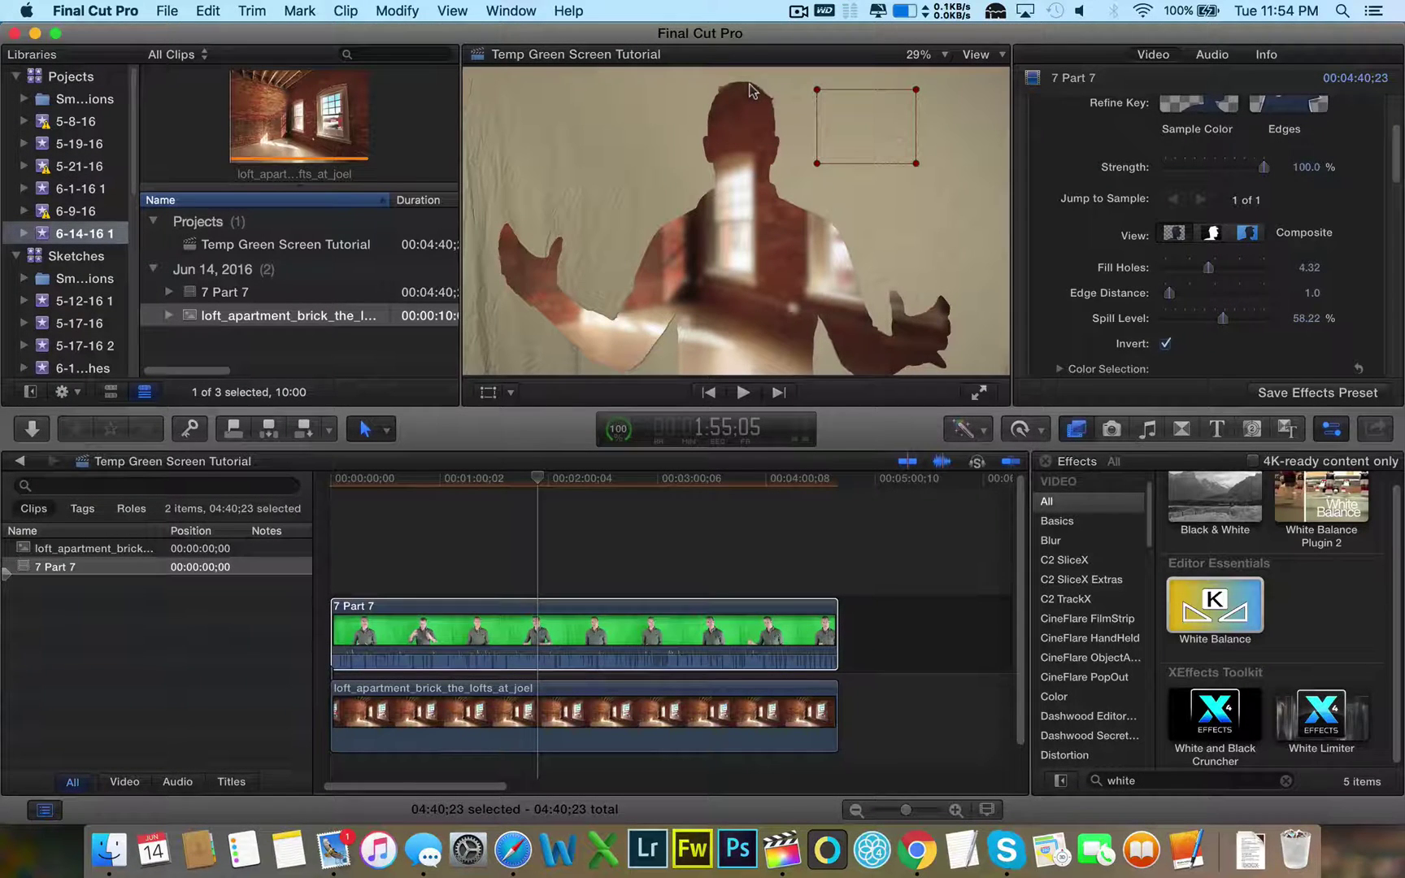
{"action": "left_click", "coordinate": [1167, 345]}
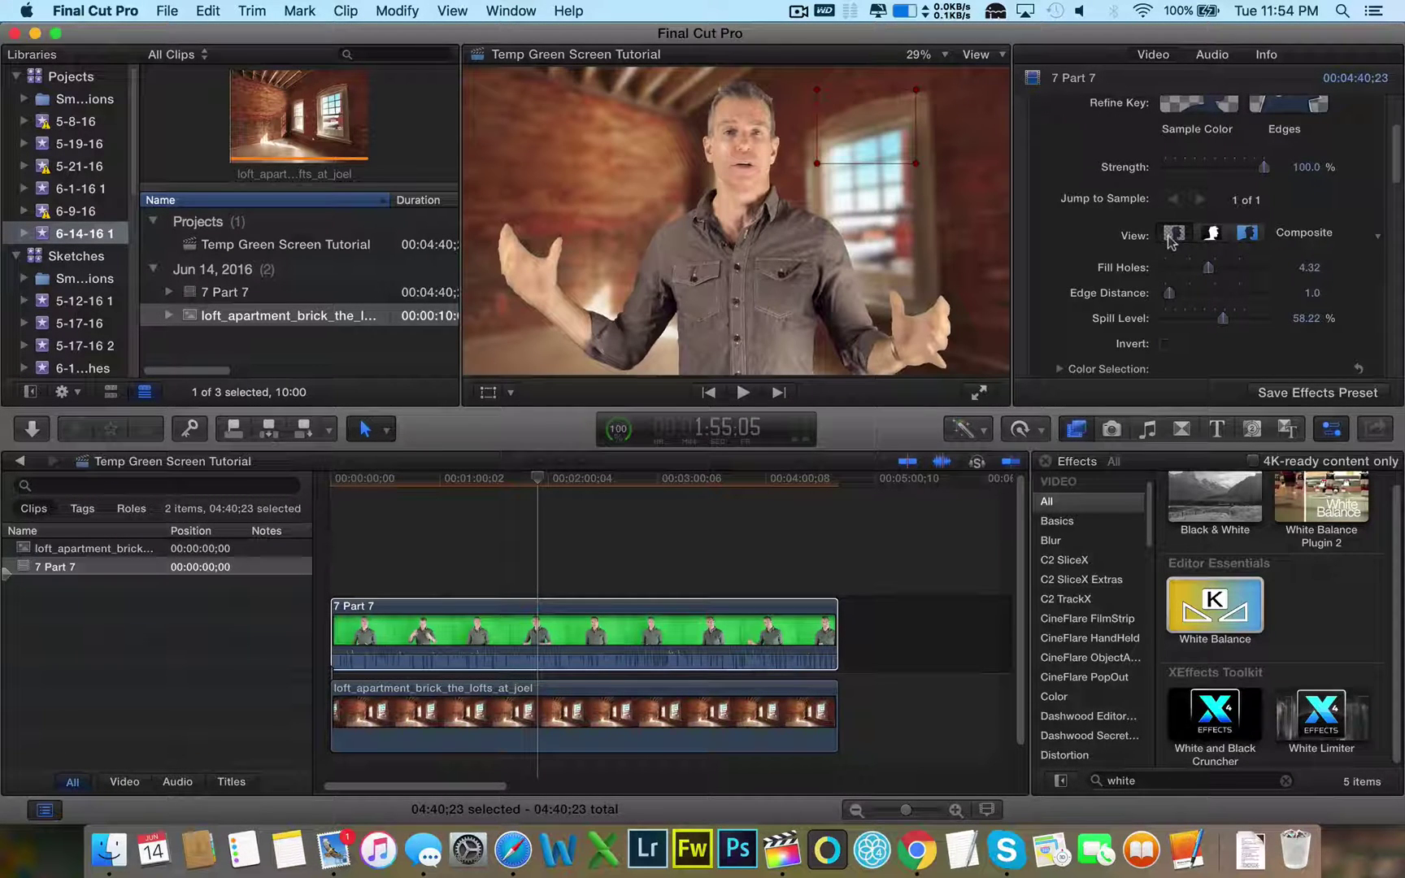
- Draw a Keyer Edges sample across the top-right edge of the presenter's head near the window
{"action": "scroll", "coordinate": [1168, 253], "scroll_direction": "up", "scroll_amount": 3}
{"action": "left_click", "coordinate": [1272, 172]}
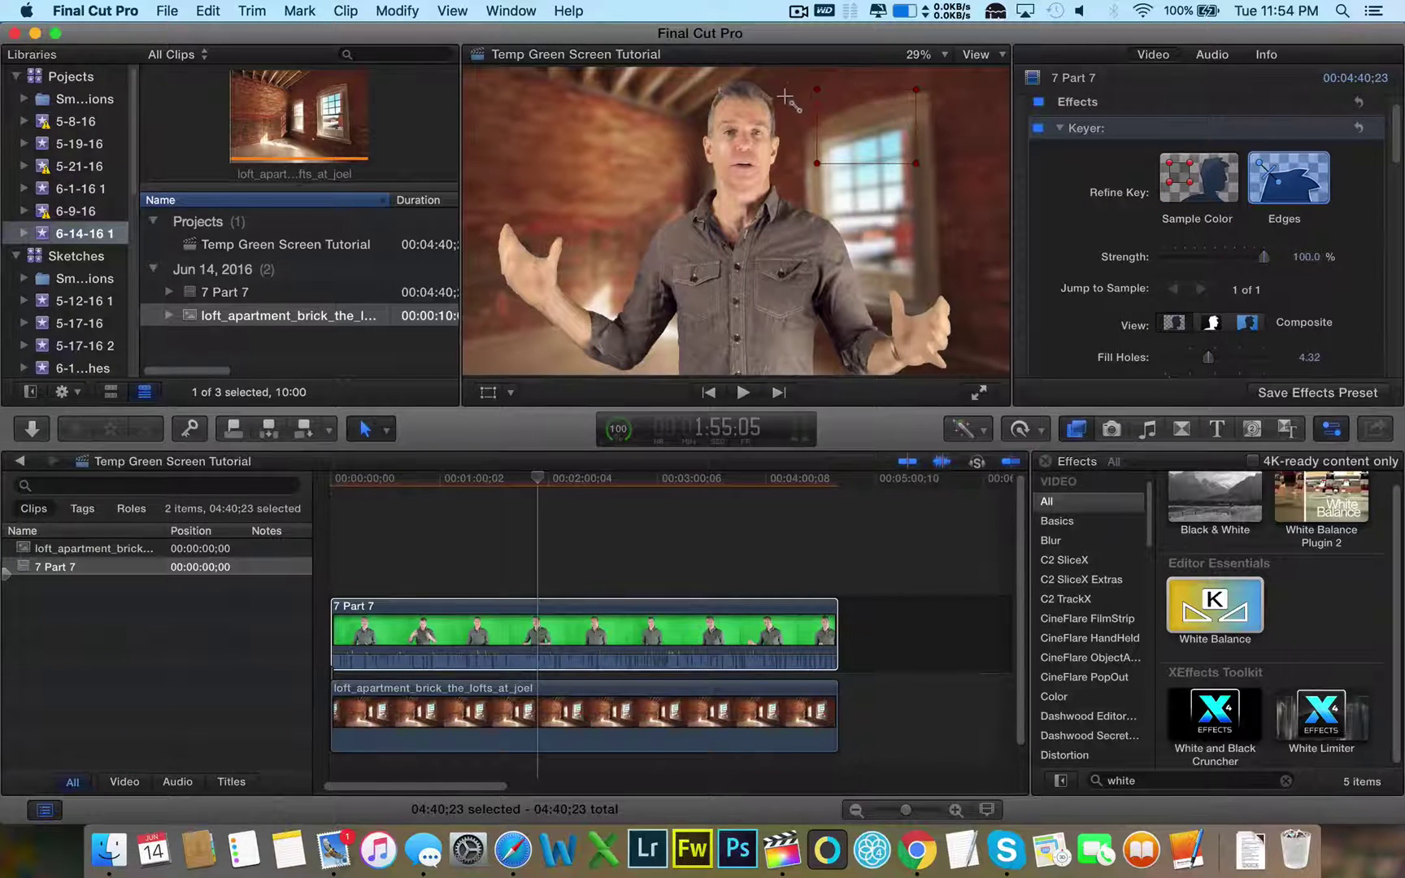
{"action": "mouse_move", "coordinate": [795, 87]}
{"action": "left_mouse_down"}
{"action": "mouse_move", "coordinate": [755, 139]}
{"action": "mouse_move", "coordinate": [782, 126]}
{"action": "left_mouse_up"}
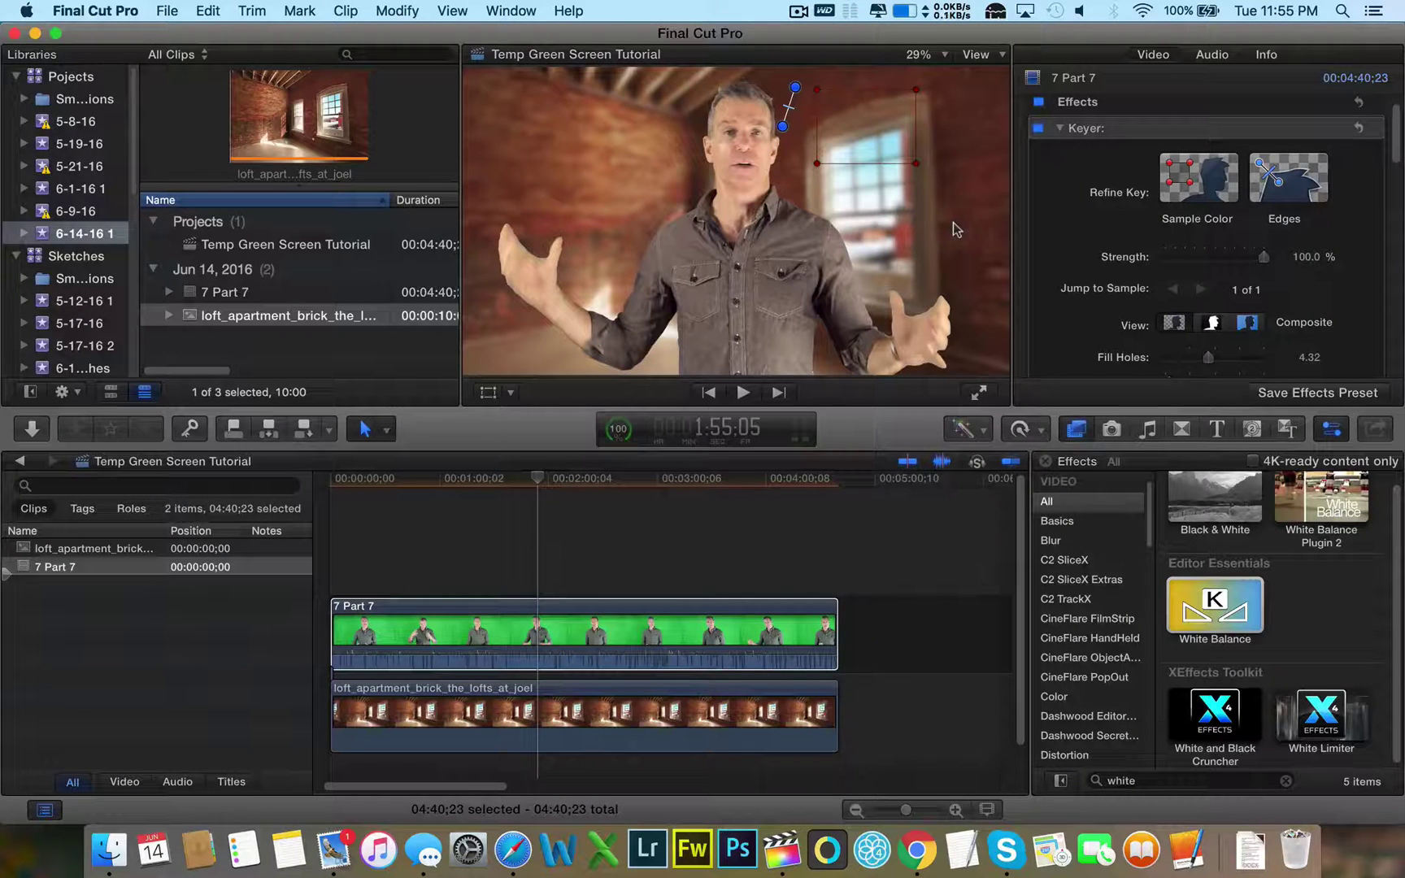